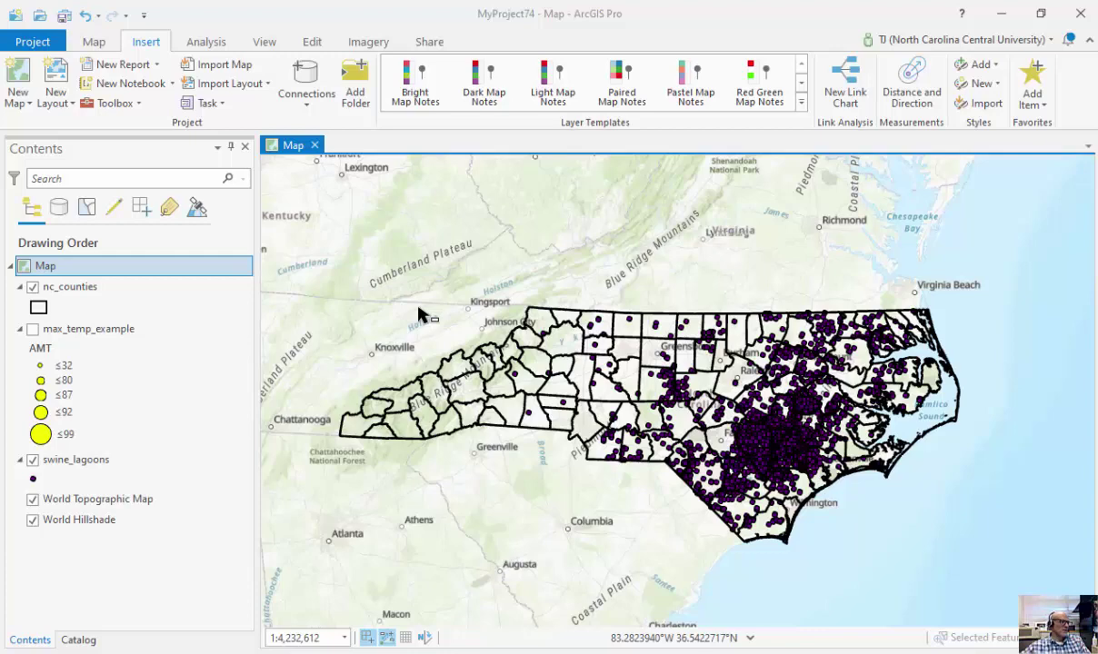
Step: Hide the swine_lagoons layer and show max_temp_example to examine its temperature points across North Carolina
click(32, 460)
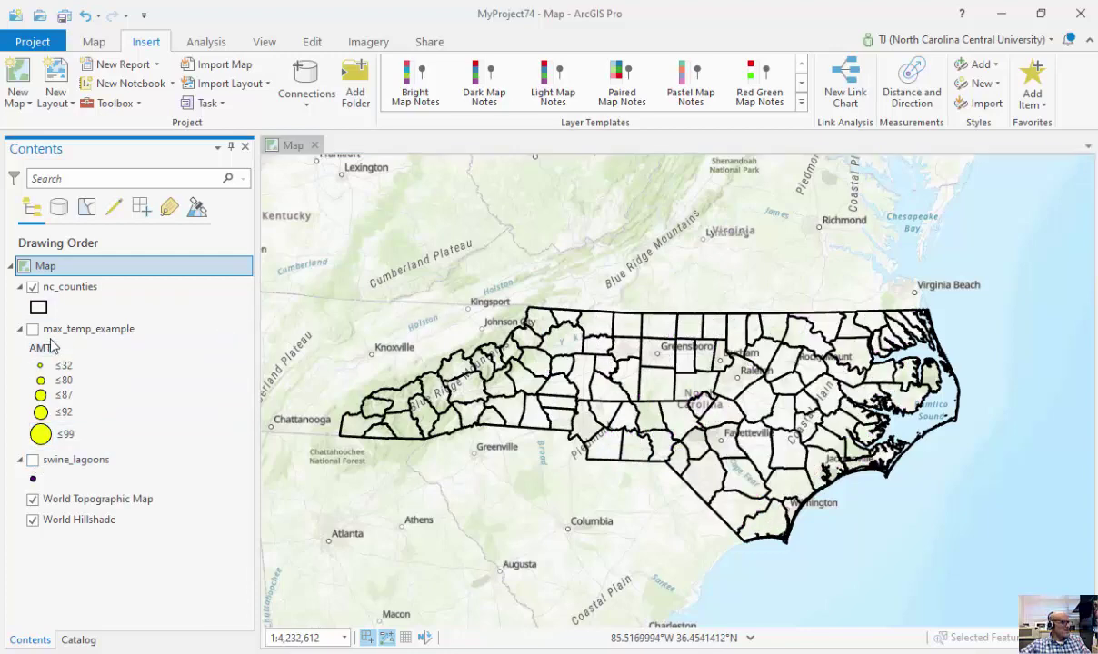
click(33, 329)
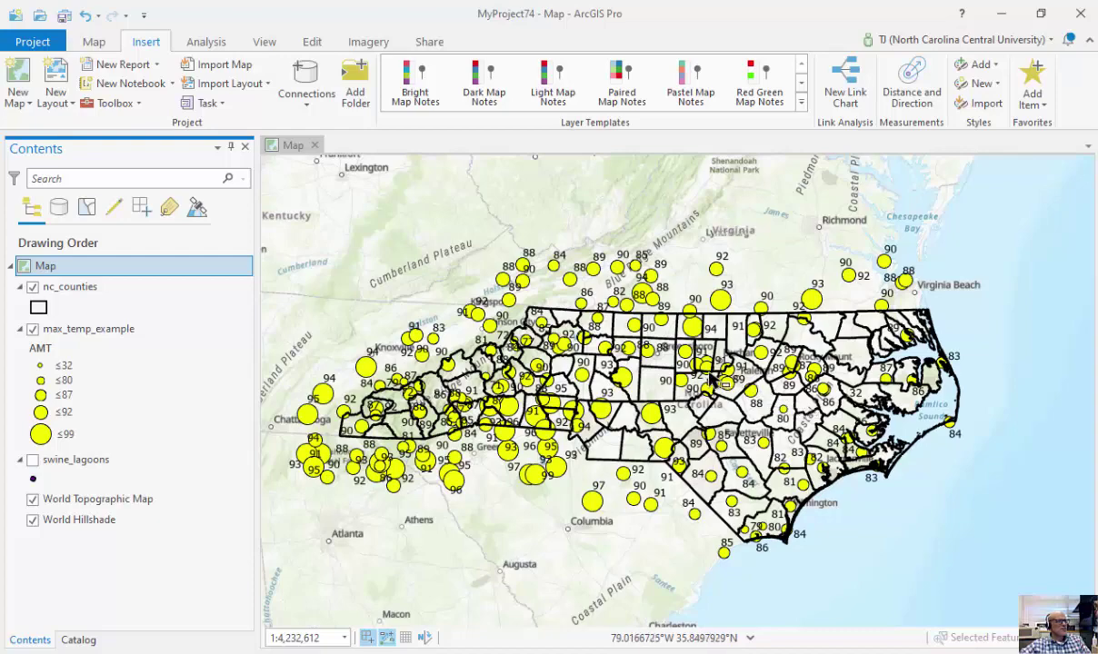
scroll(706, 380, up, 1)
scroll(705, 380, up, 2)
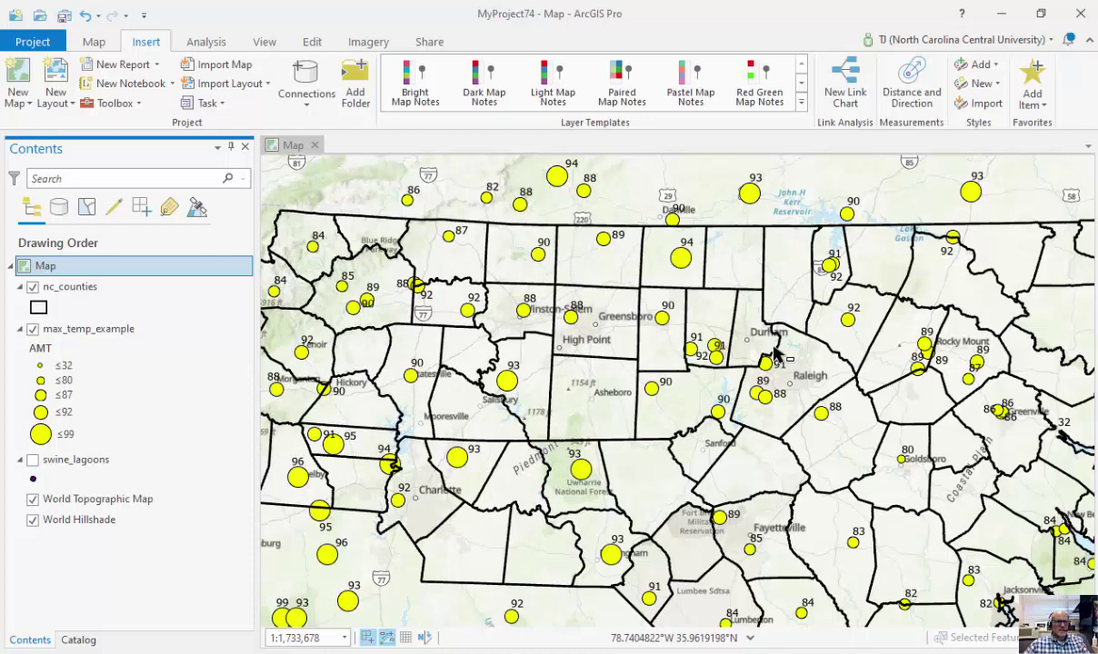
Step: Hide the max_temp_example layer and show swine_lagoons to examine the lagoon points across the whole state
click(33, 329)
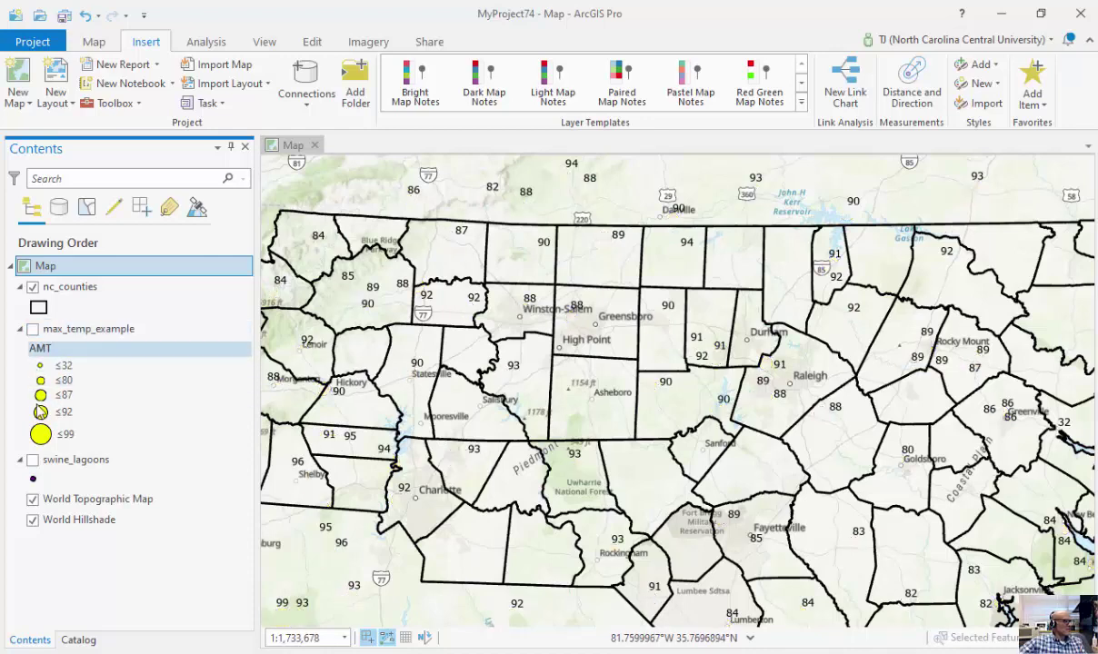
click(33, 460)
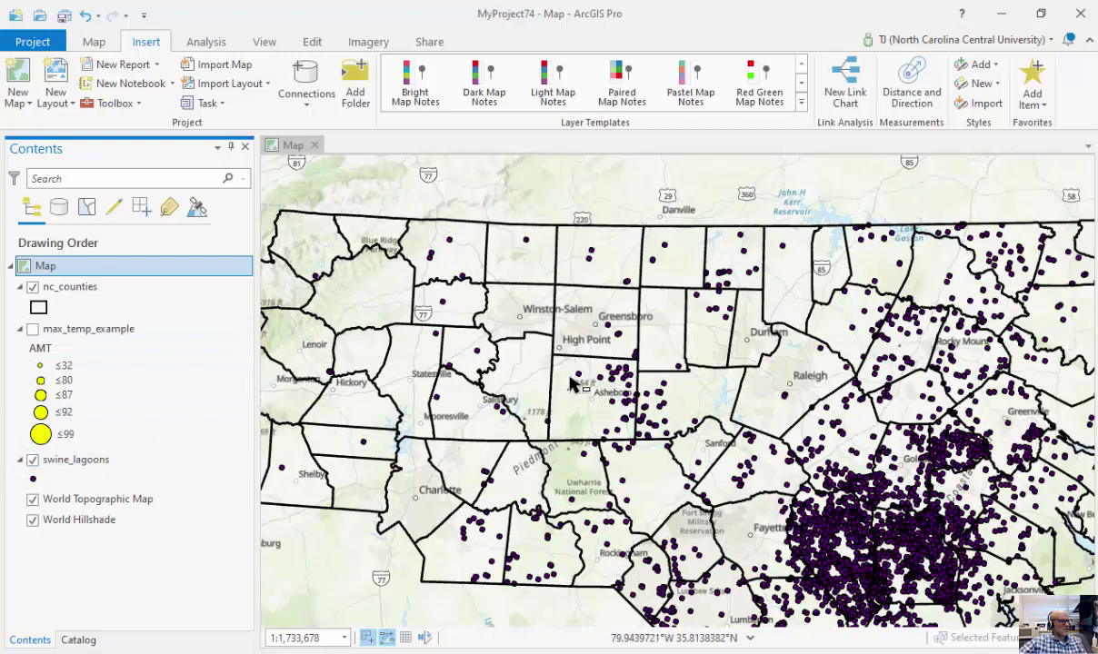
scroll(573, 383, down, 4)
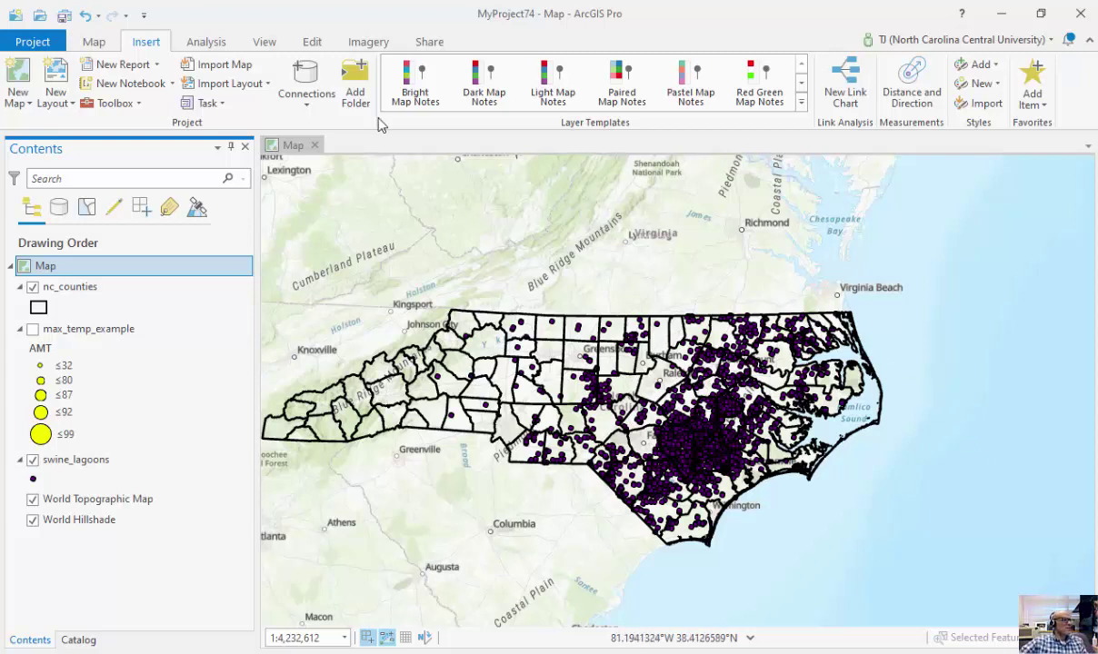
Step: Open the Point Density geoprocessing tool from the Density toolset of the Spatial Analyst Tools
click(208, 42)
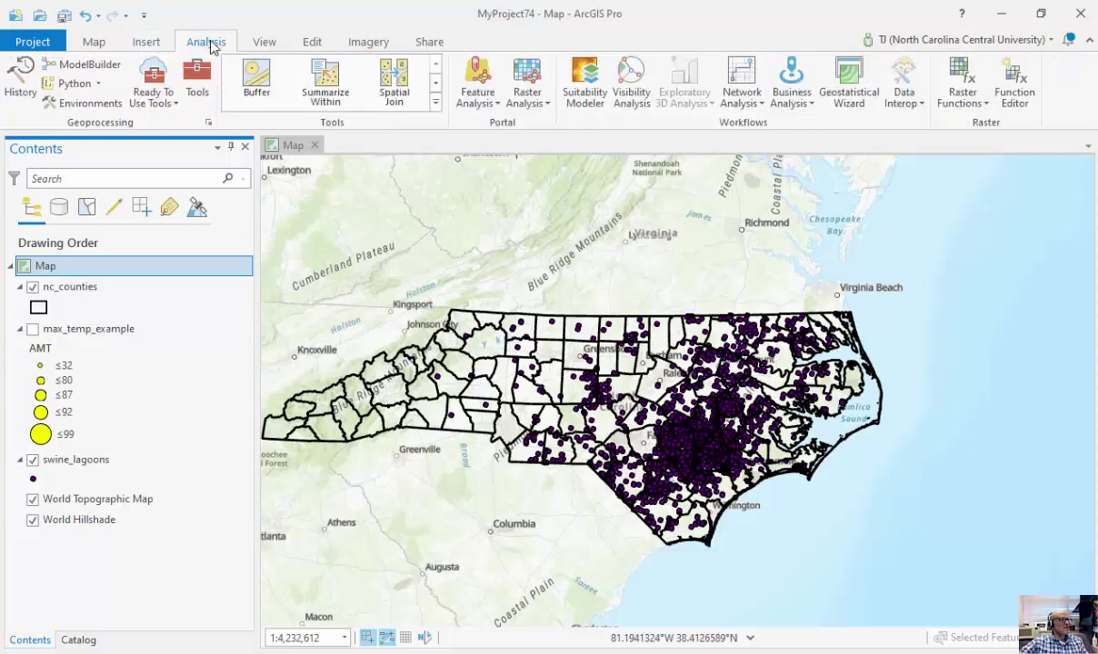
click(197, 93)
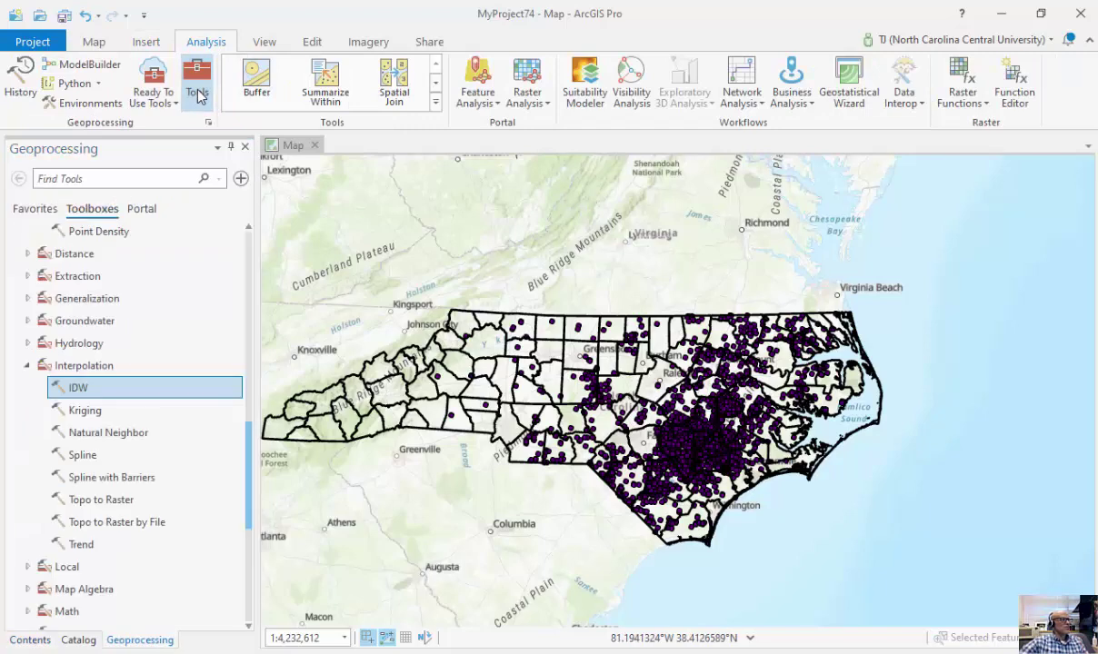
click(27, 211)
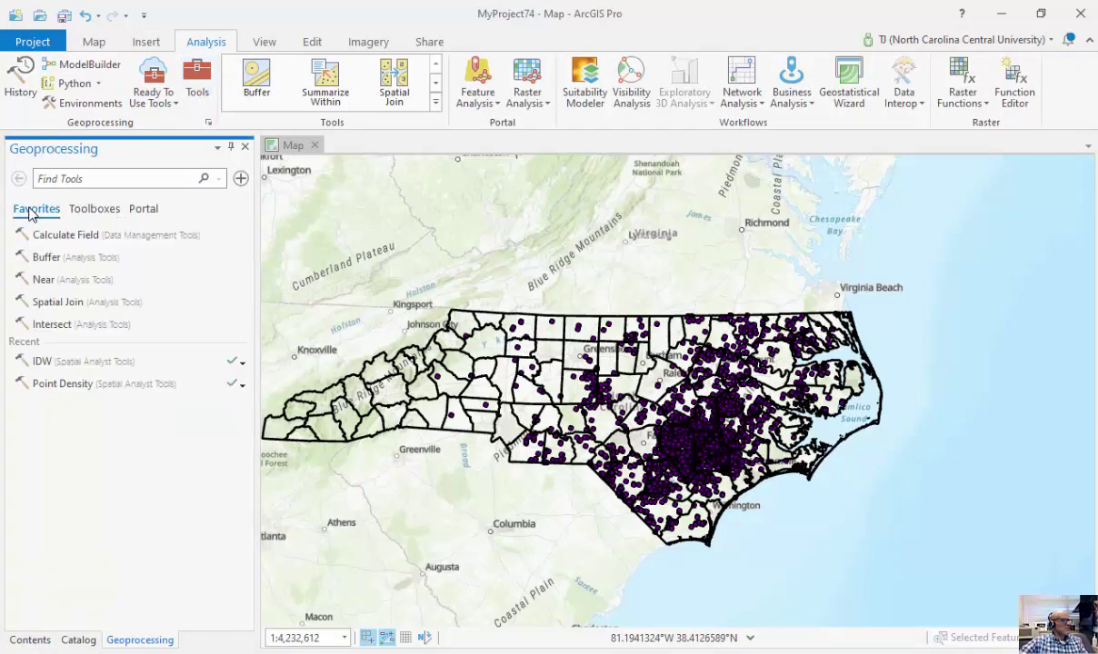
click(94, 211)
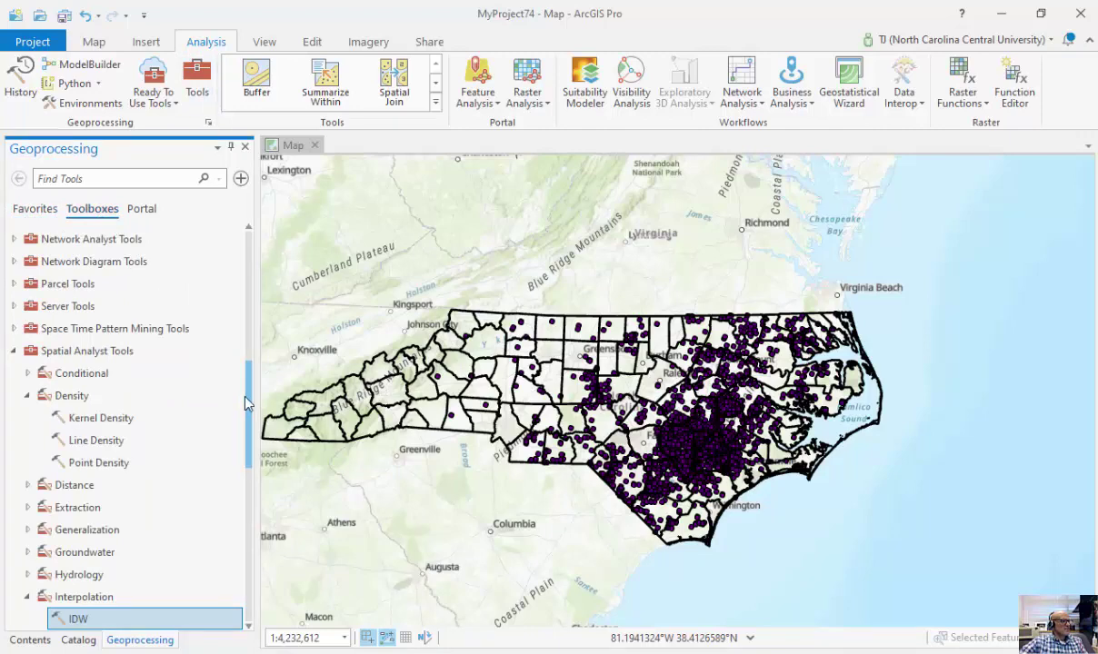
scroll(249, 411, down, 1)
scroll(247, 409, down, 2)
scroll(248, 409, up, 2)
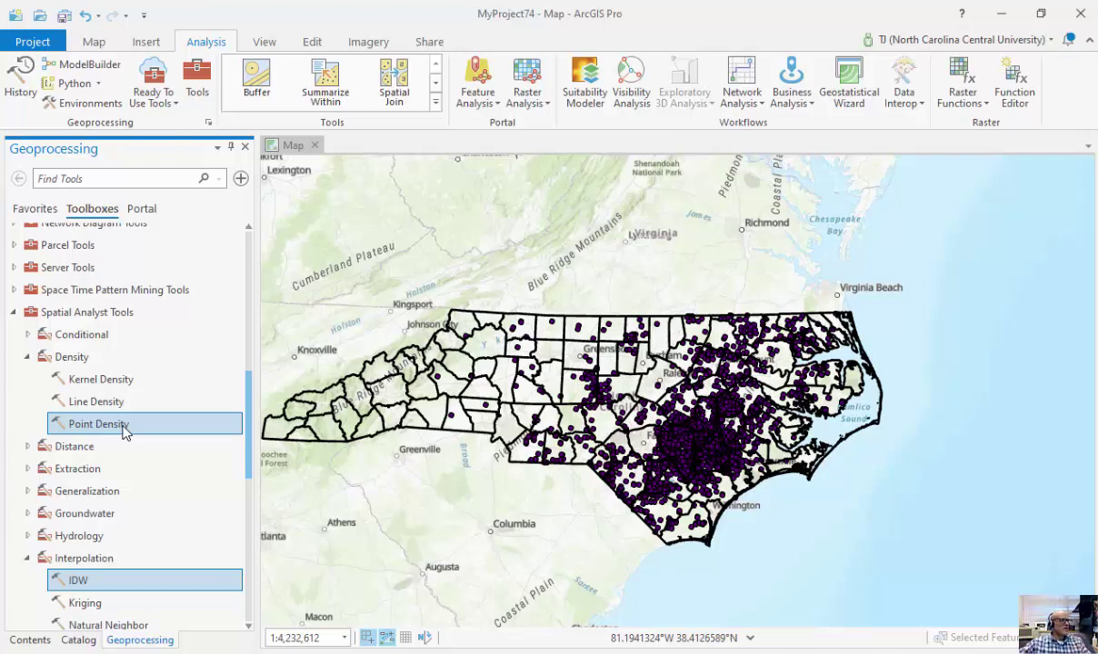
click(100, 425)
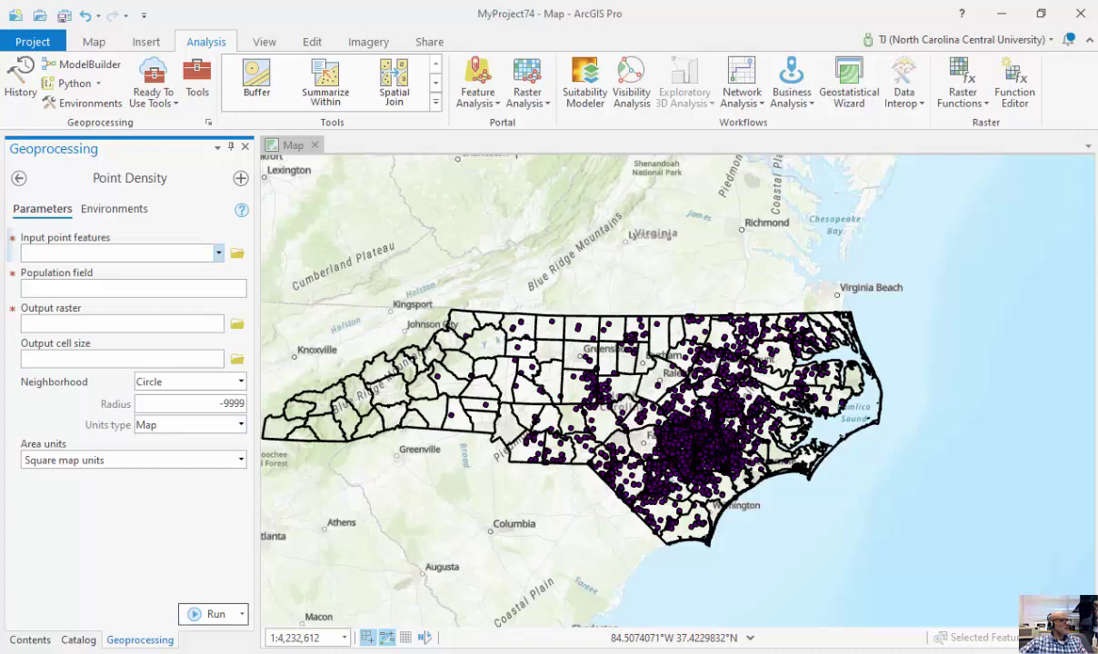
Step: Set swine_lagoons as the Point Density input point features, keeping a Circle neighborhood
click(219, 253)
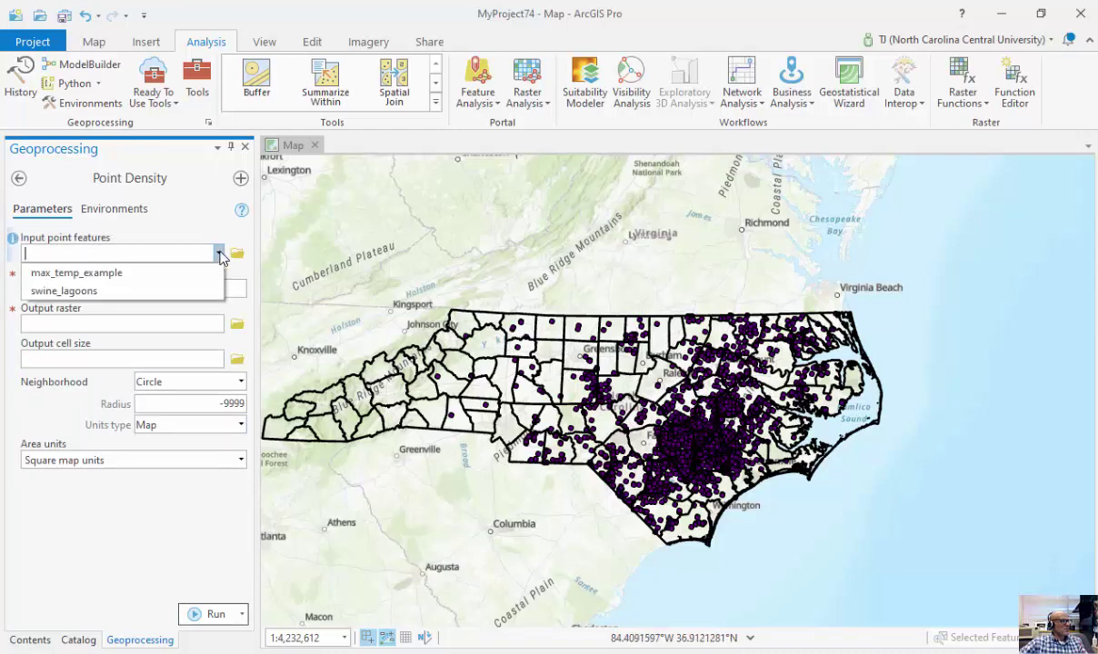
click(100, 291)
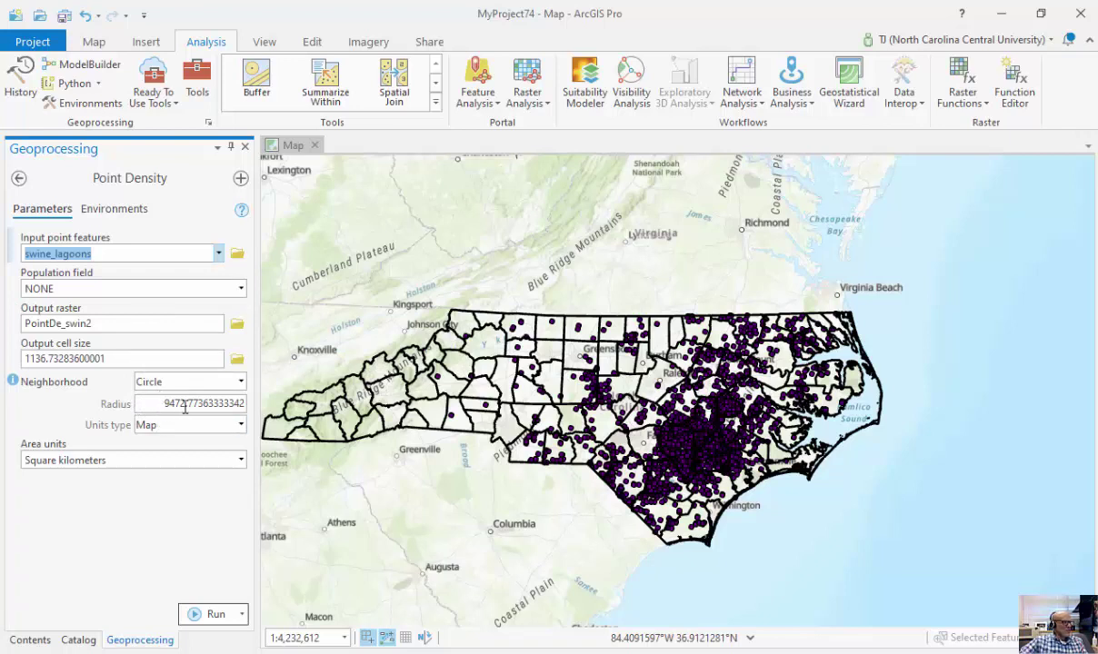
click(239, 383)
click(115, 389)
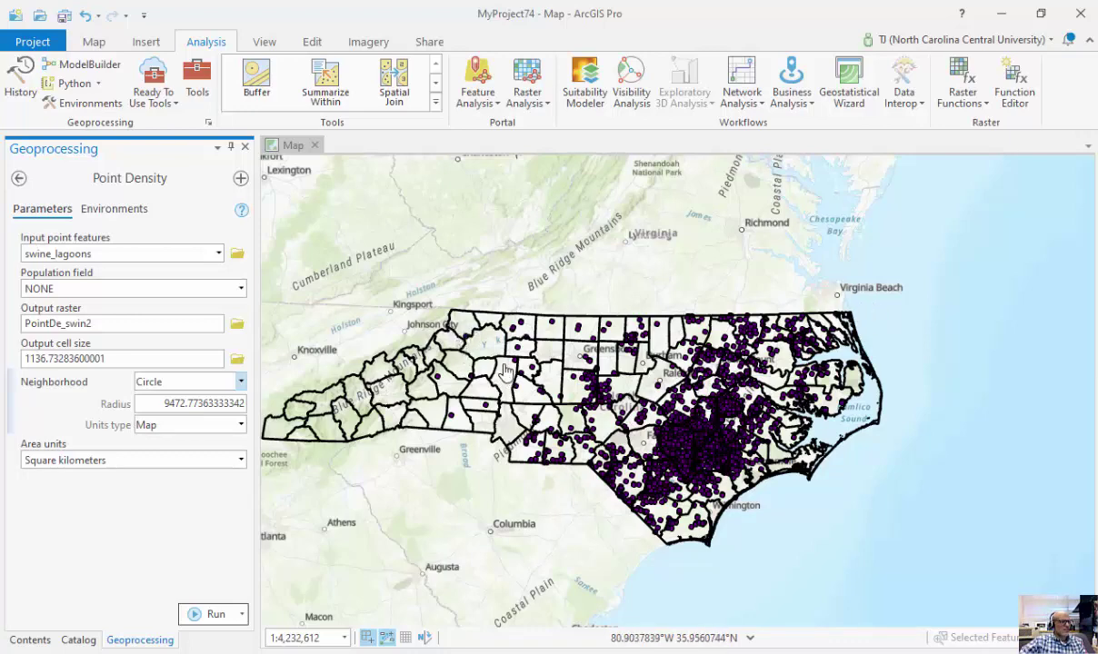
drag(480, 357, 575, 336)
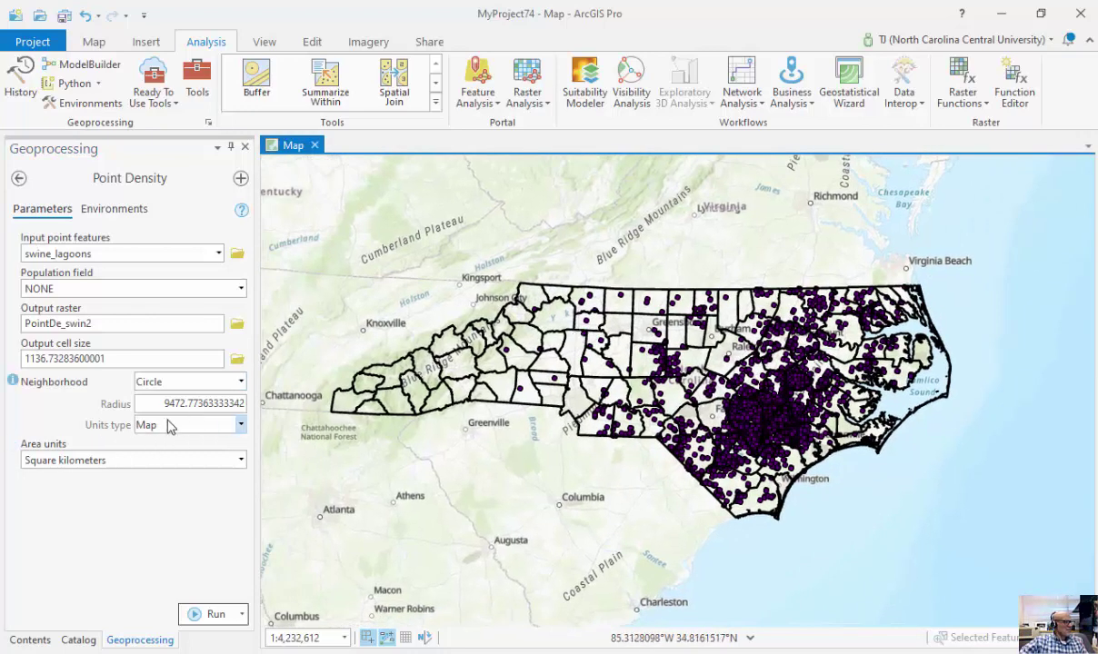
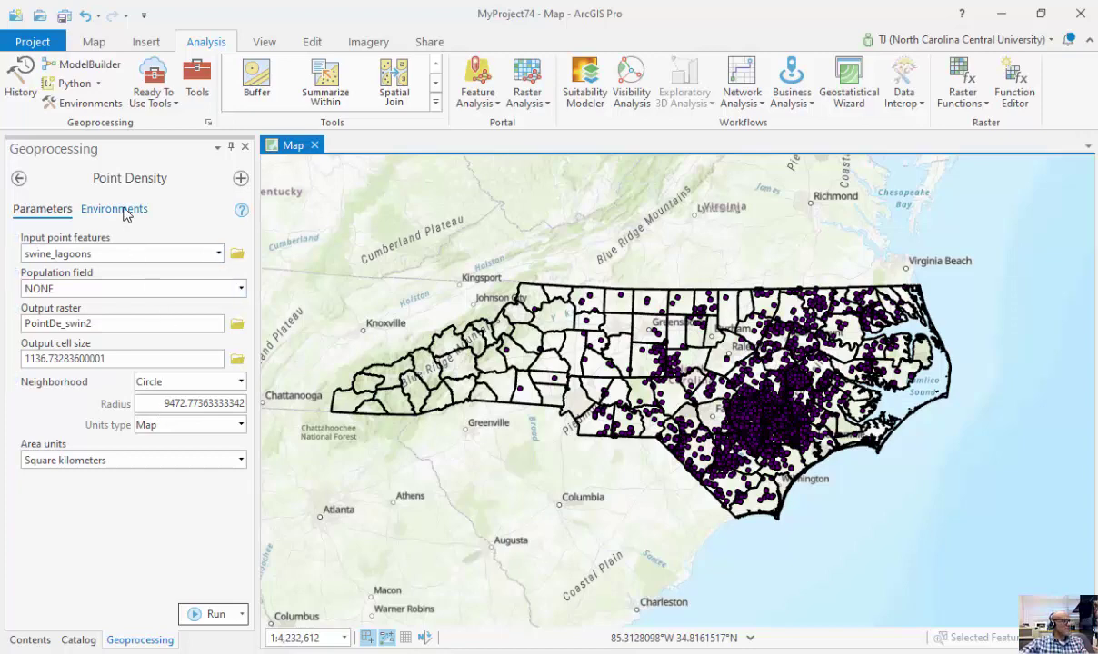
Step: Set the tool's output coordinate system to Current Map and its processing extent to match nc_counties
click(209, 277)
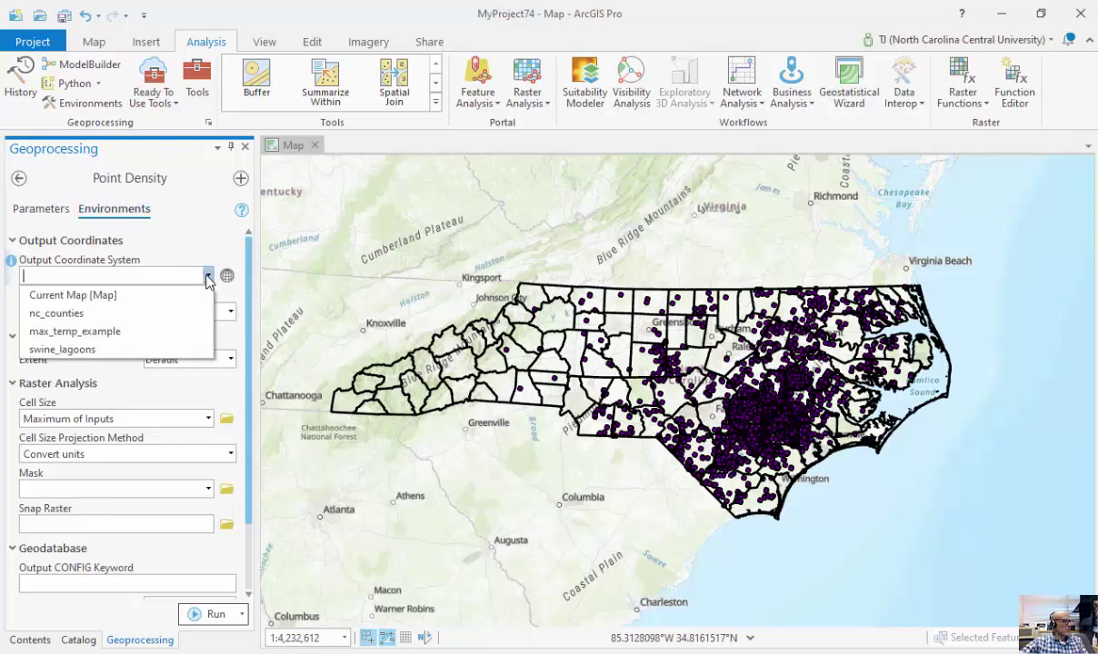
click(97, 296)
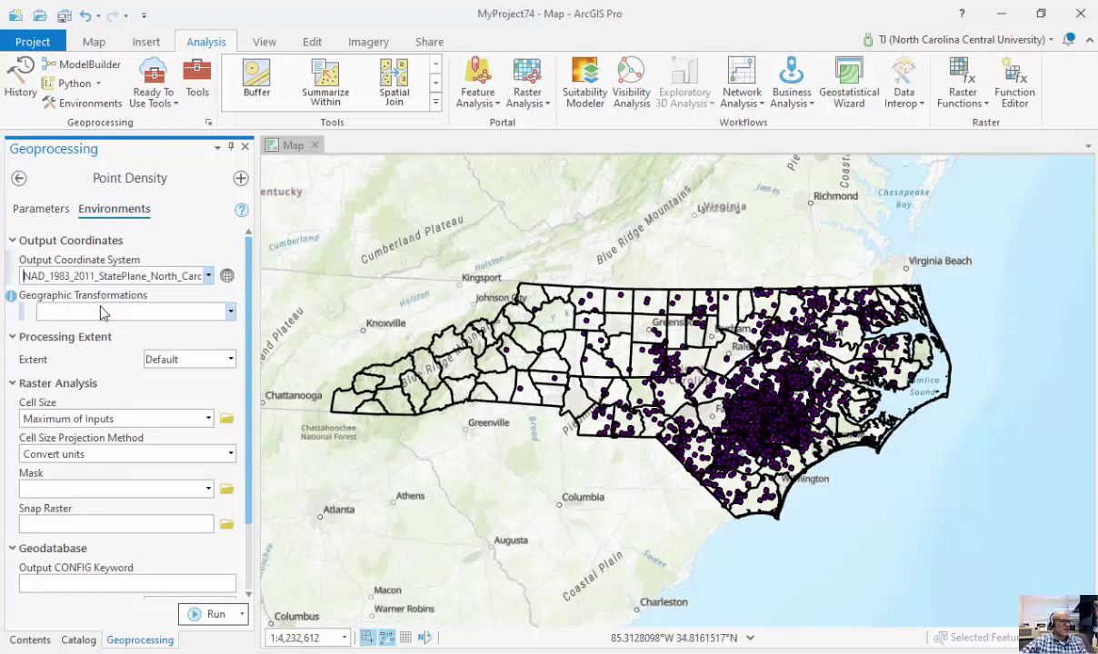
click(231, 360)
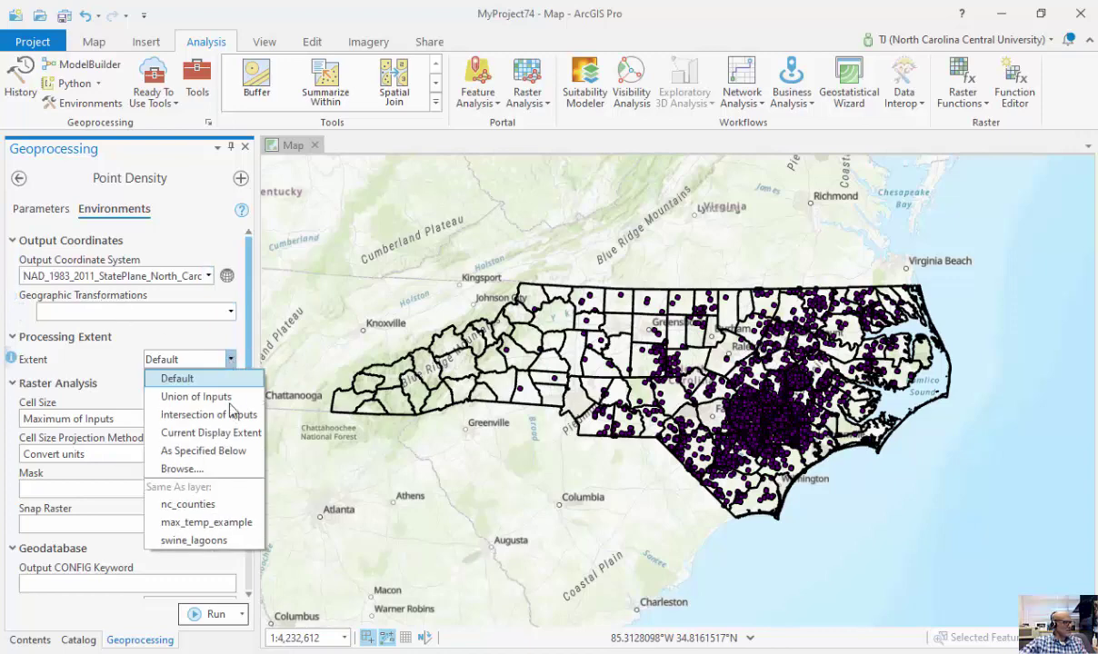
click(215, 505)
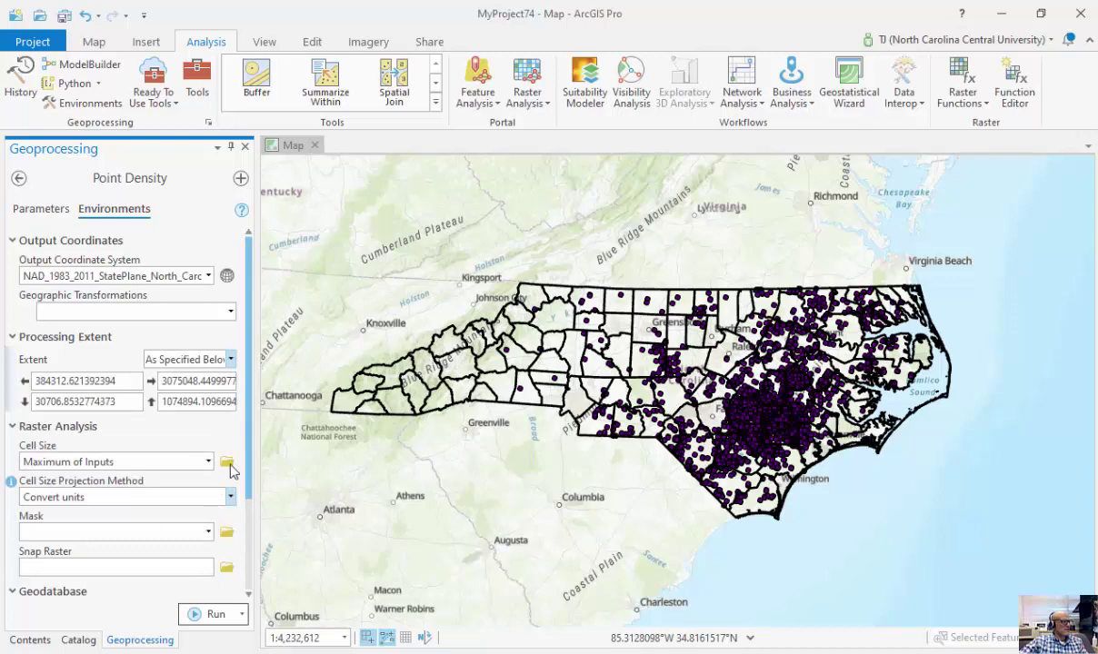
Step: Use nc_counties as the raster analysis mask, run Point Density and dismiss the run details
scroll(251, 420, down, 1)
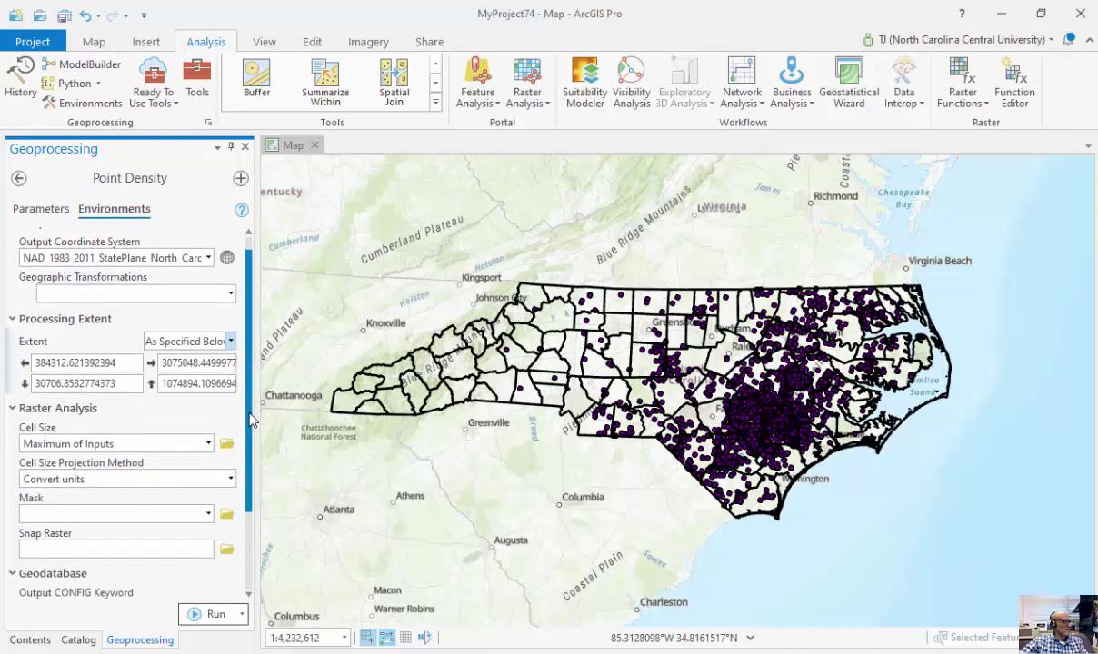
click(208, 514)
click(108, 536)
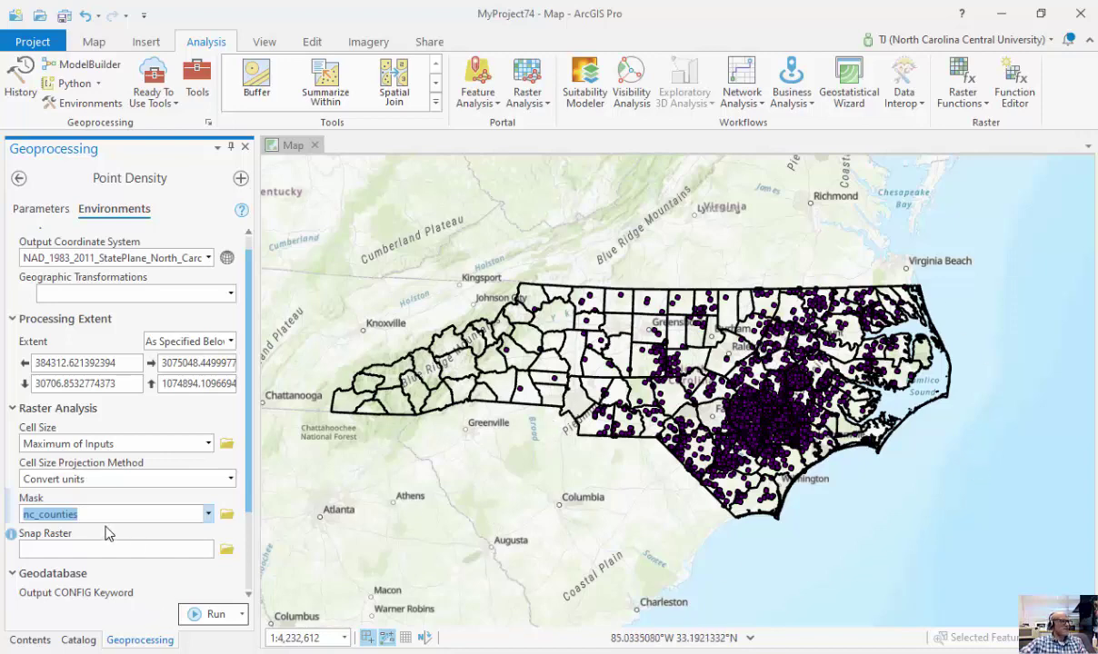
click(192, 620)
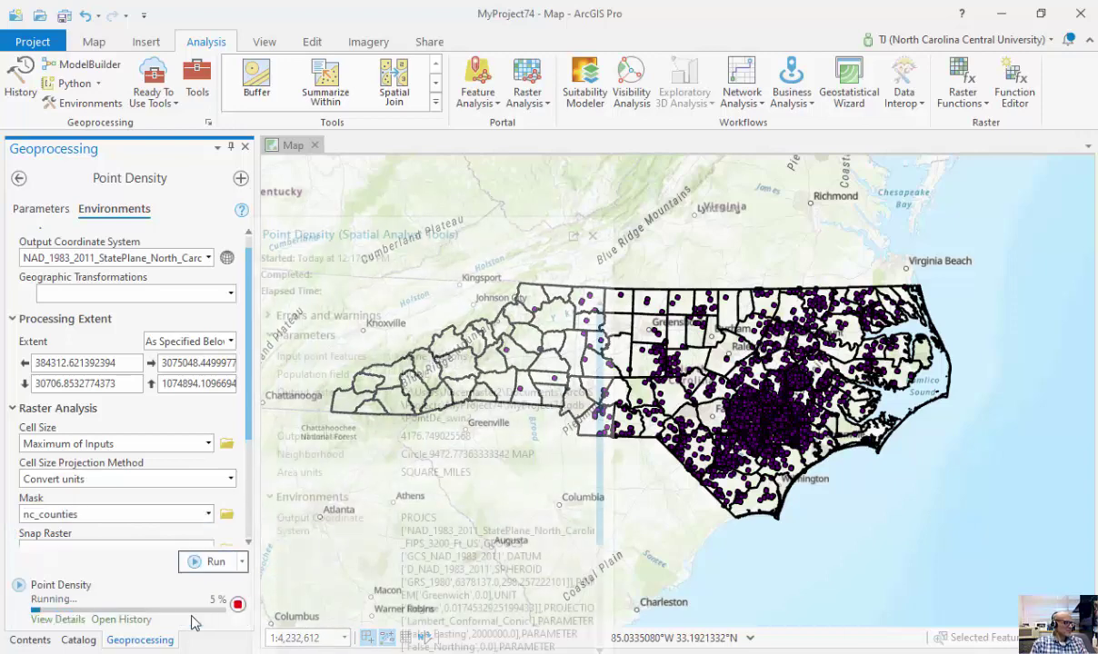
mouse_move(193, 623)
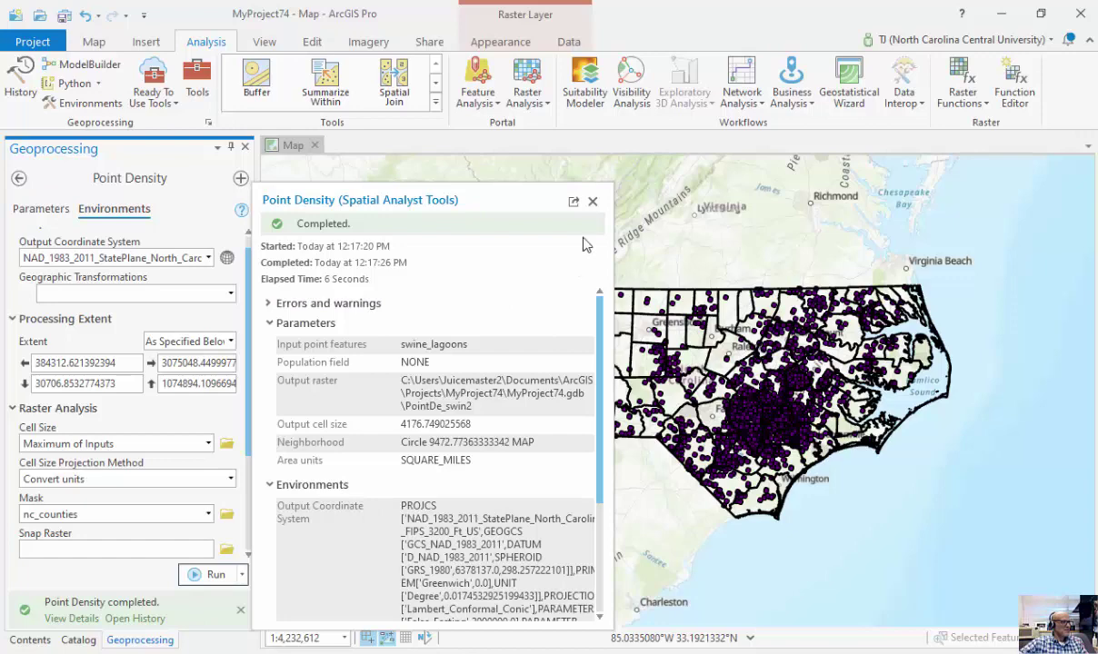
click(593, 202)
Step: Hide the swine_lagoons layer in the map contents and inspect the point density raster up close and statewide
click(25, 640)
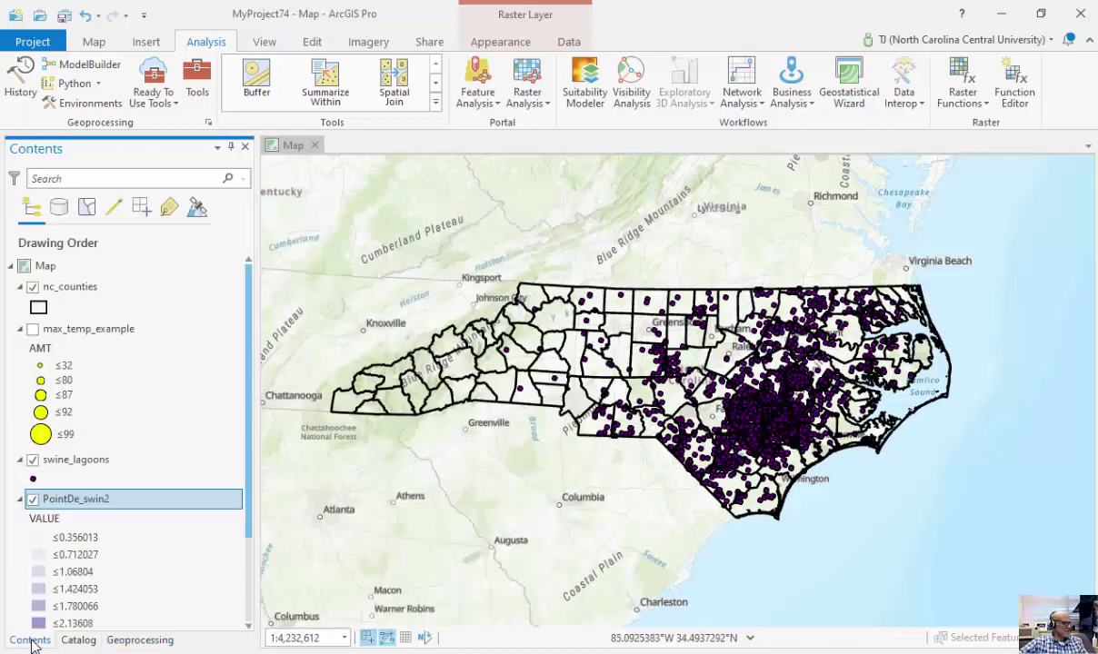
click(33, 461)
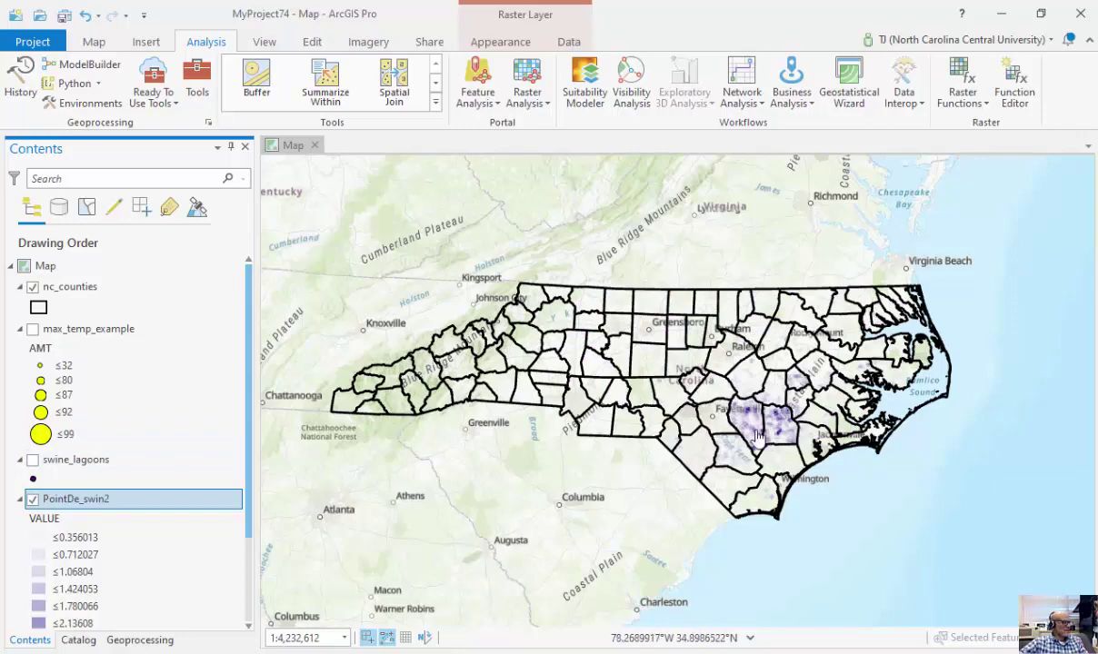
scroll(753, 427, up, 3)
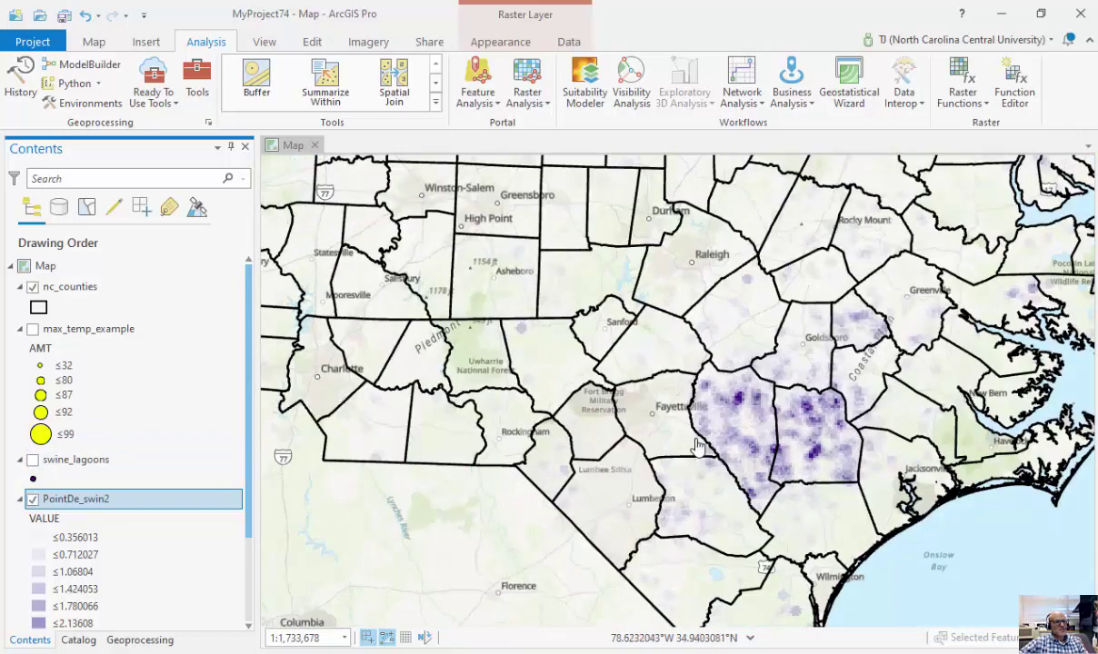
scroll(696, 446, down, 4)
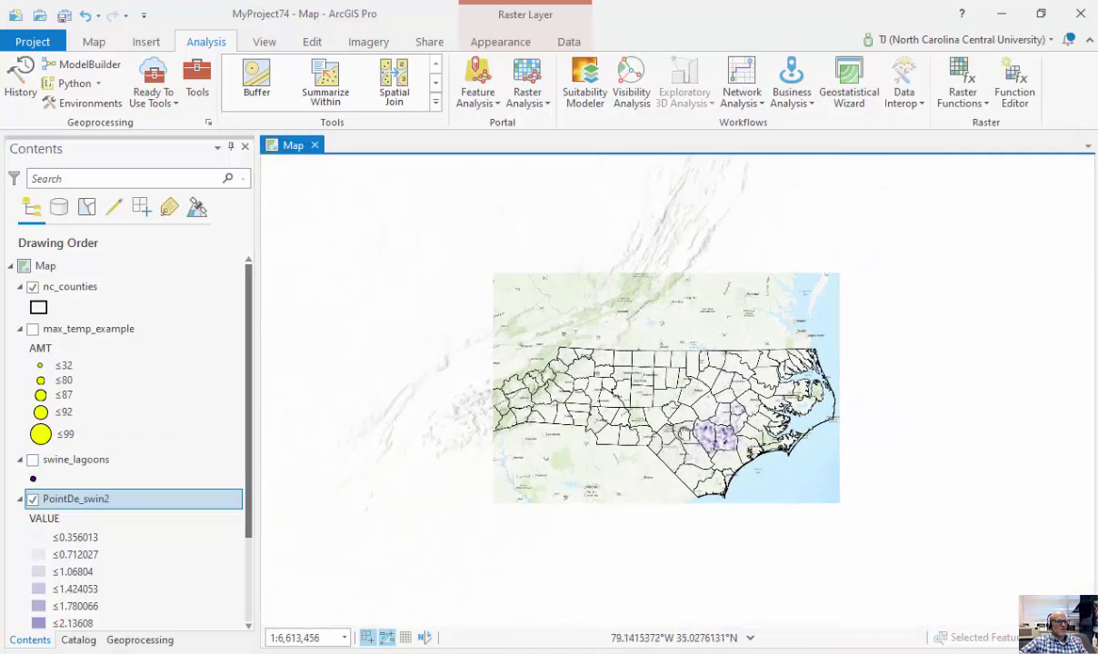
scroll(754, 427, up, 3)
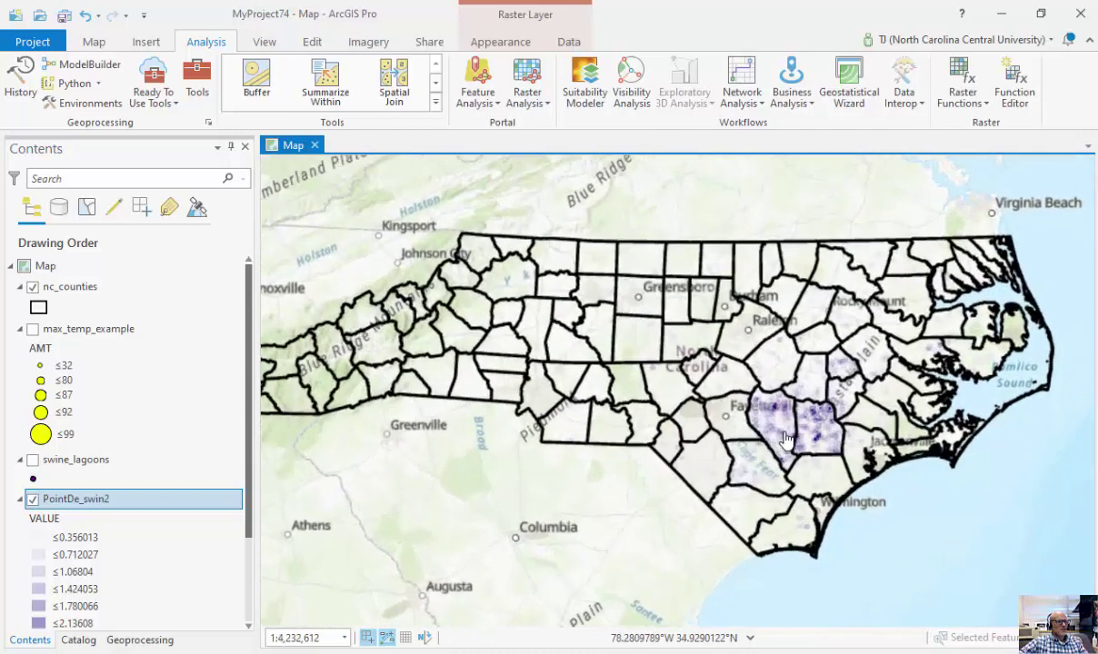
Step: Switch the swine_lagoons points on and off again to compare them with the point density raster
click(33, 460)
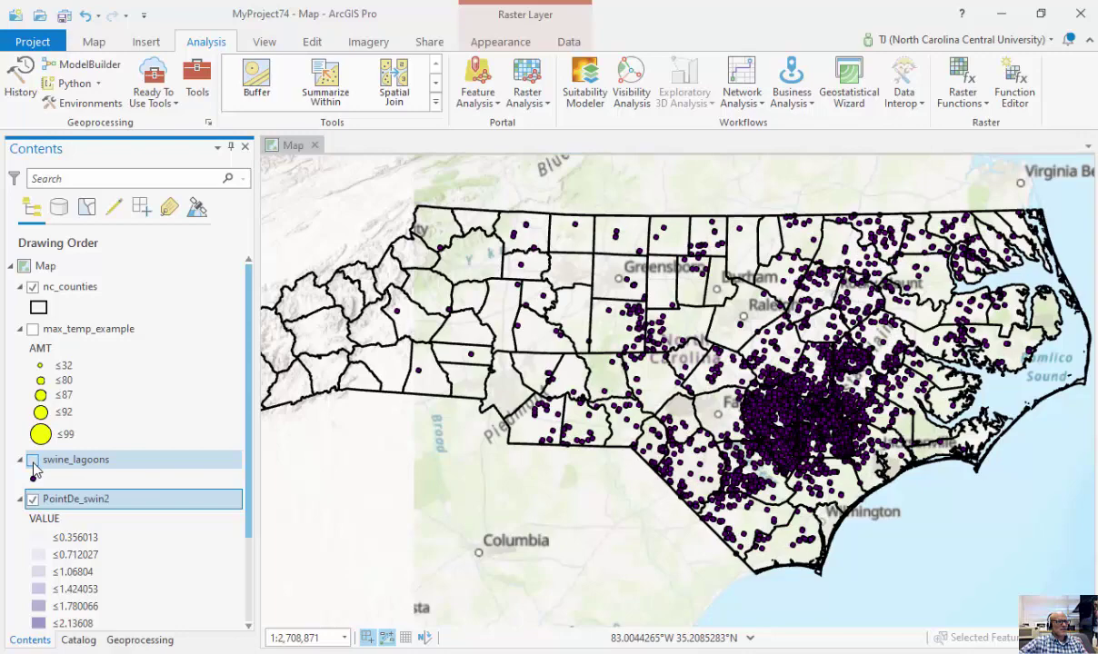
click(33, 460)
scroll(655, 346, up, 1)
scroll(655, 350, up, 3)
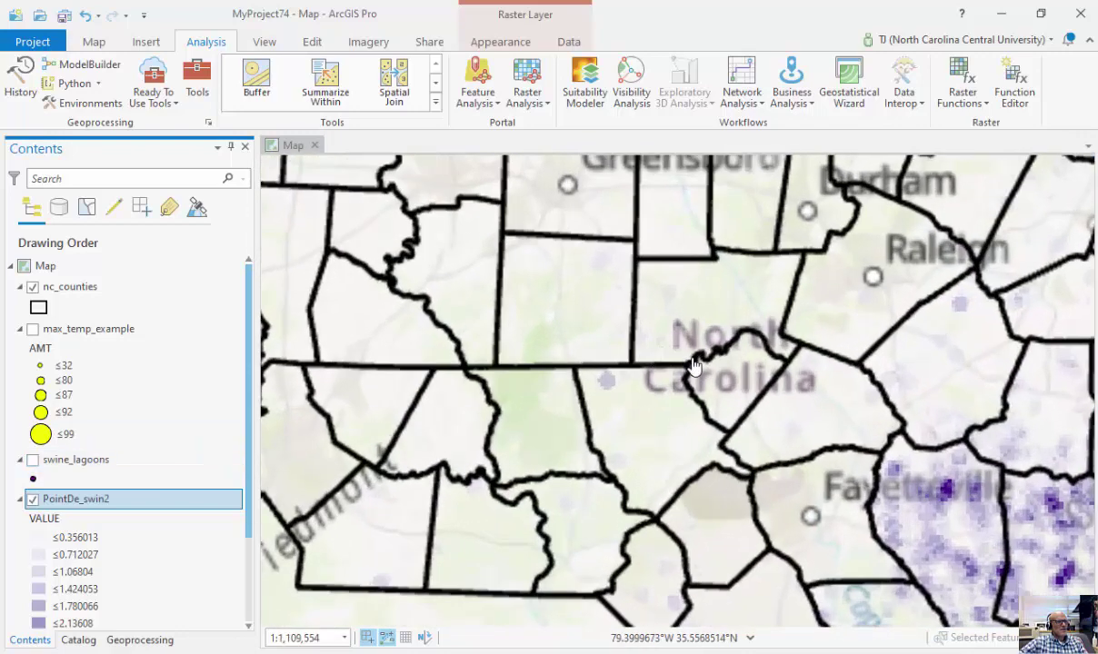
scroll(712, 377, down, 4)
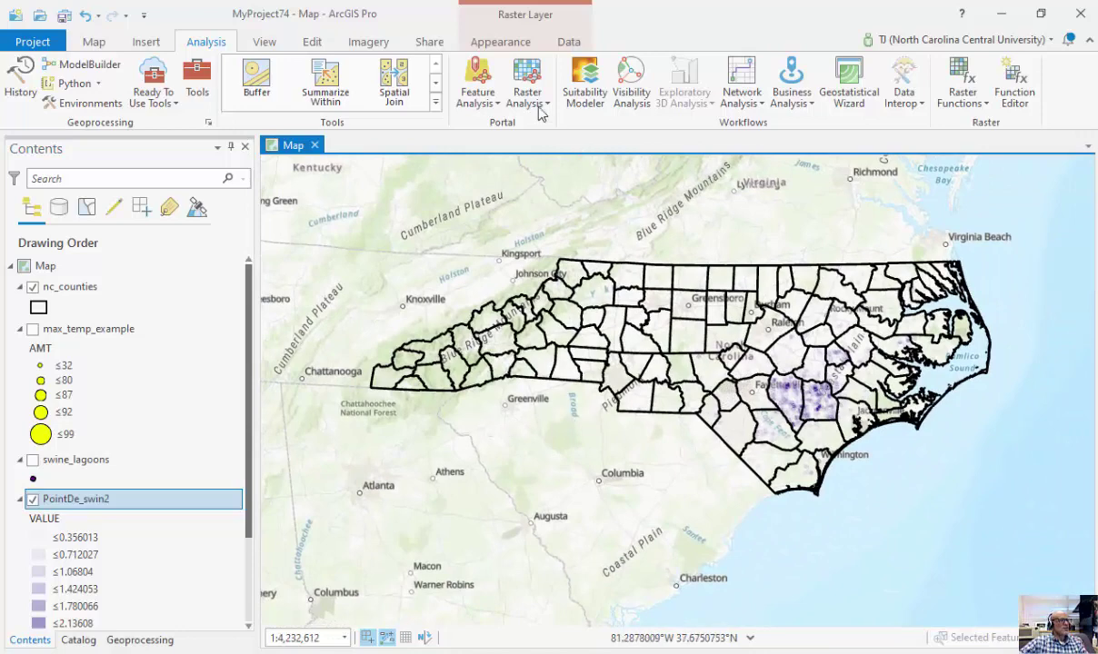
Step: Set the point density raster's brightness to -62 and its contrast to -39
click(501, 44)
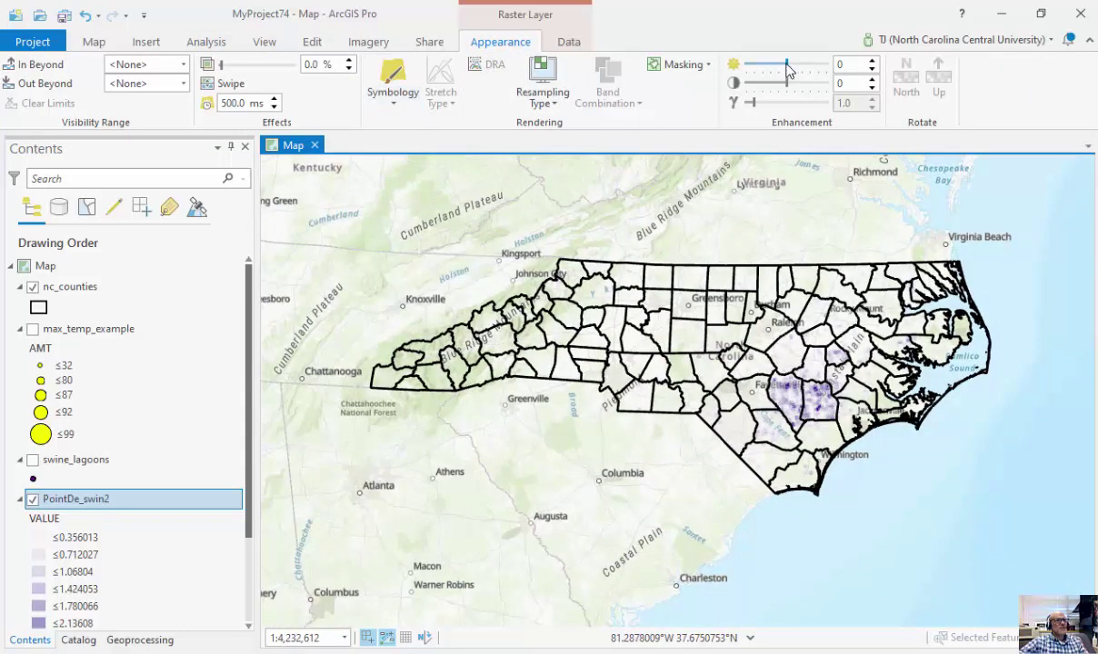
drag(786, 65, 771, 86)
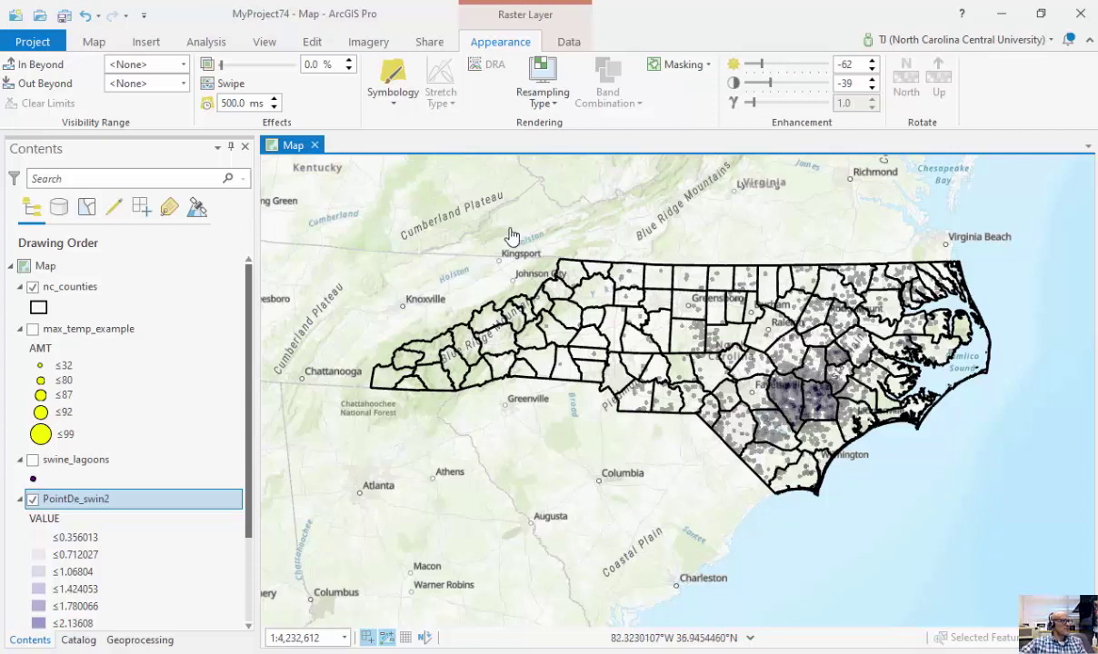
Step: Reopen the Point Density tool and choose swine_lagoons as the input point features
click(185, 46)
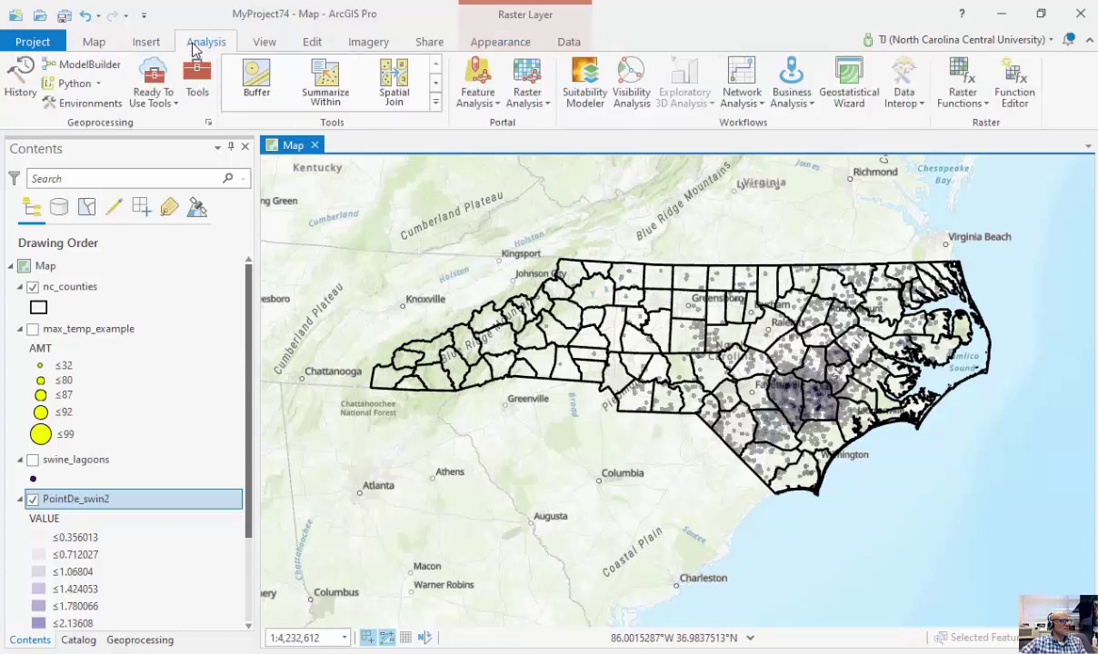
click(197, 91)
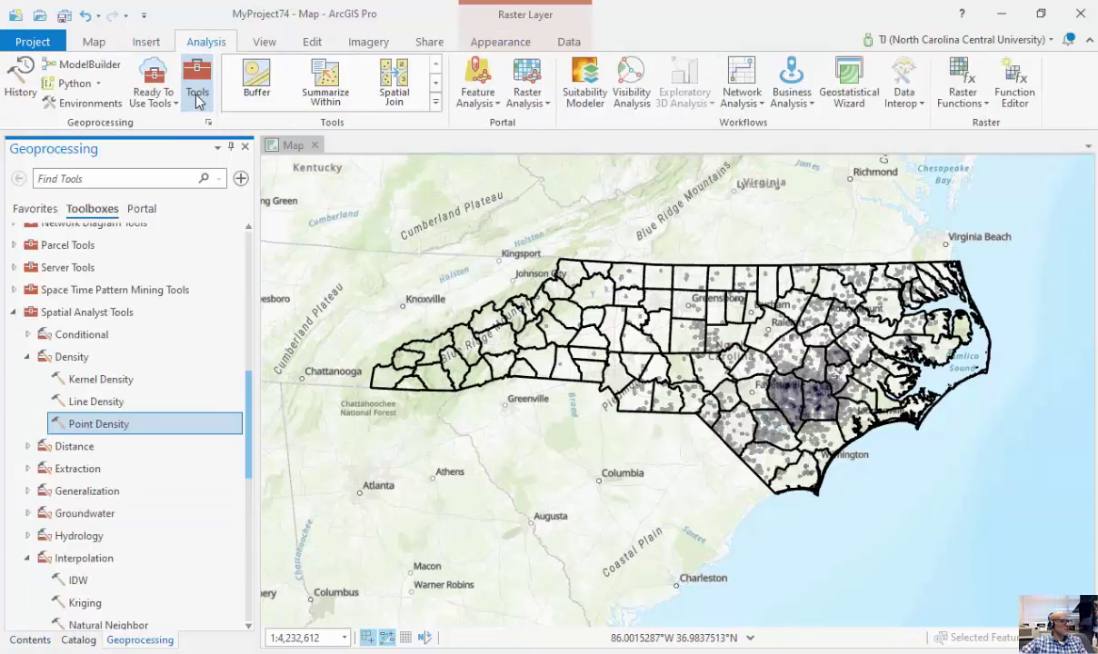
double_click(123, 423)
click(218, 253)
click(136, 287)
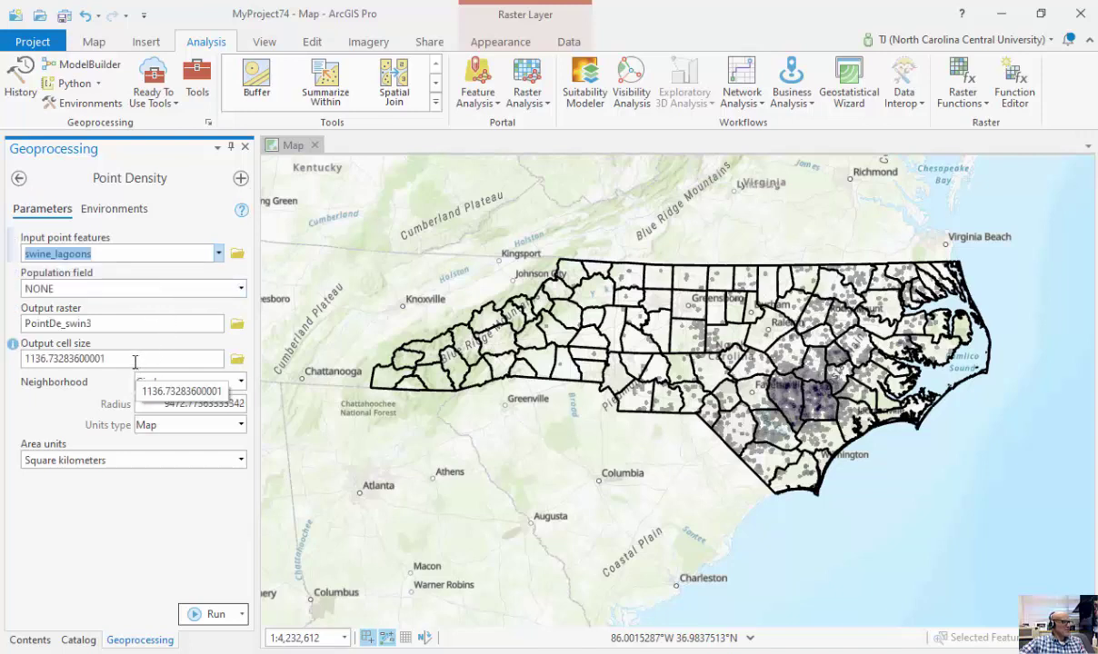
Step: Set the output cell size to 2000 and the circle neighborhood radius to 250000, and run Point Density
drag(135, 362, 21, 361)
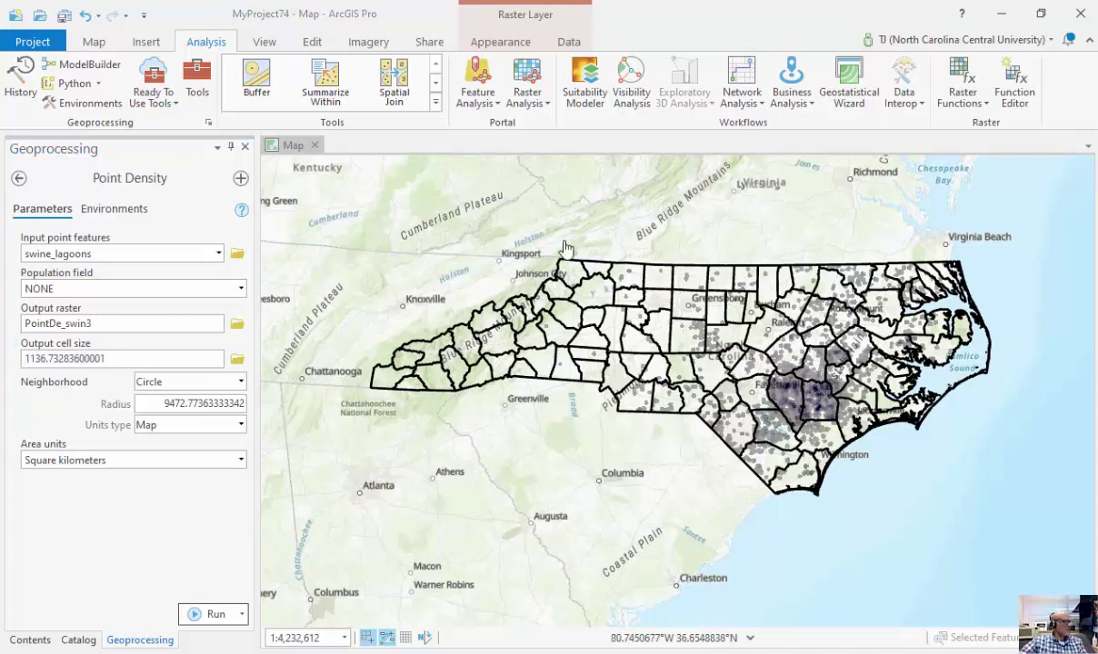
drag(107, 360, 27, 368)
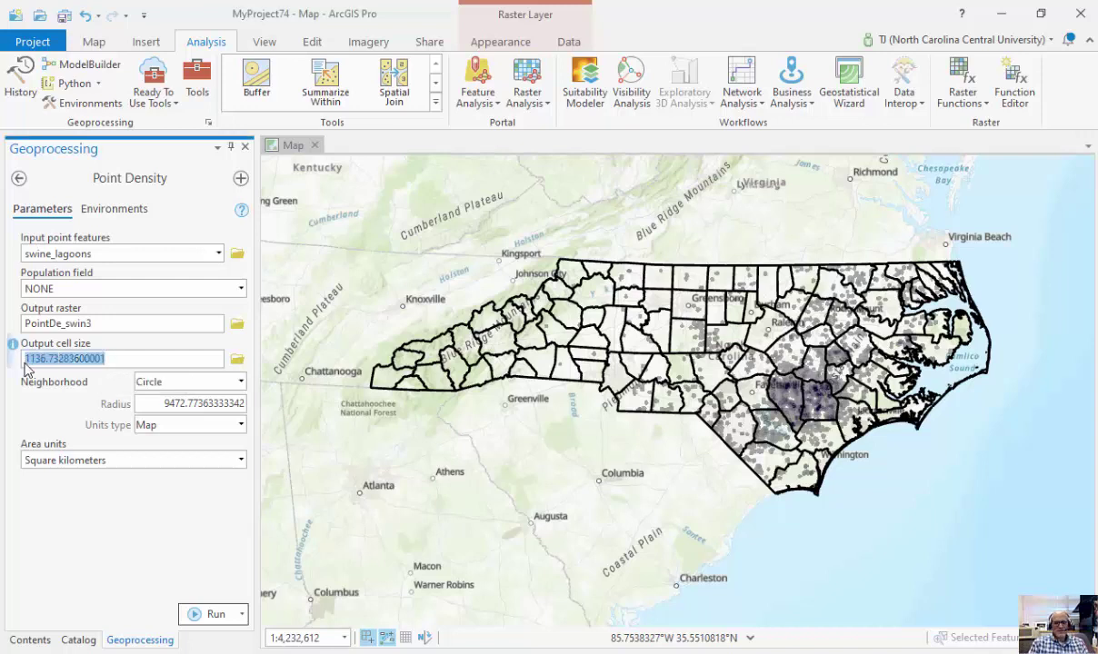
text(2000)
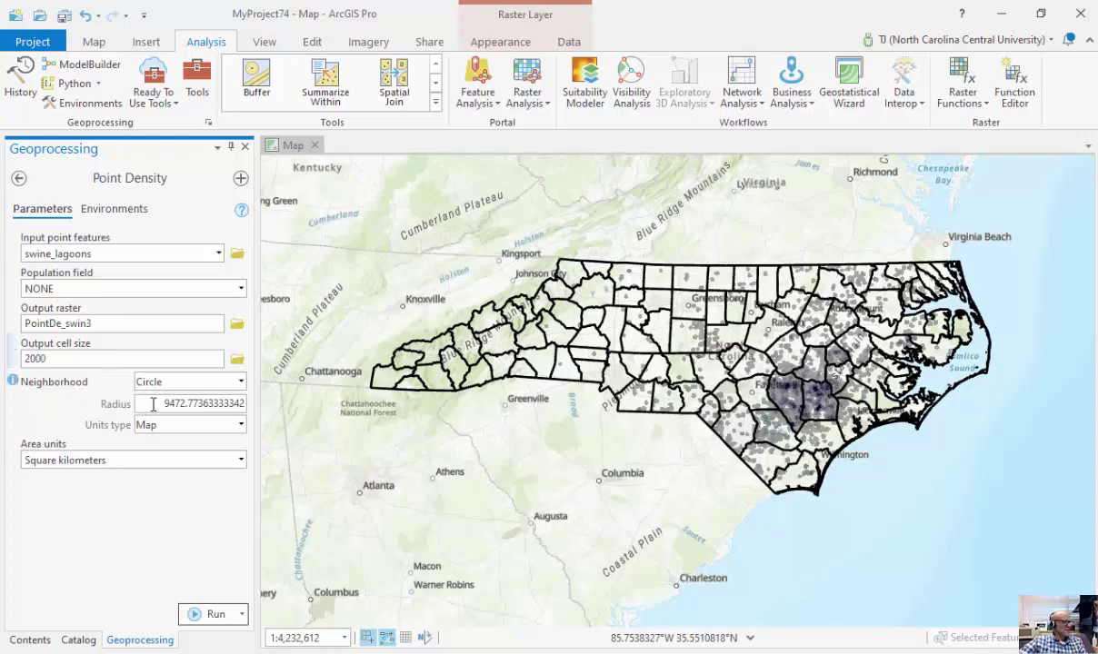
drag(153, 406, 253, 423)
text(250000)
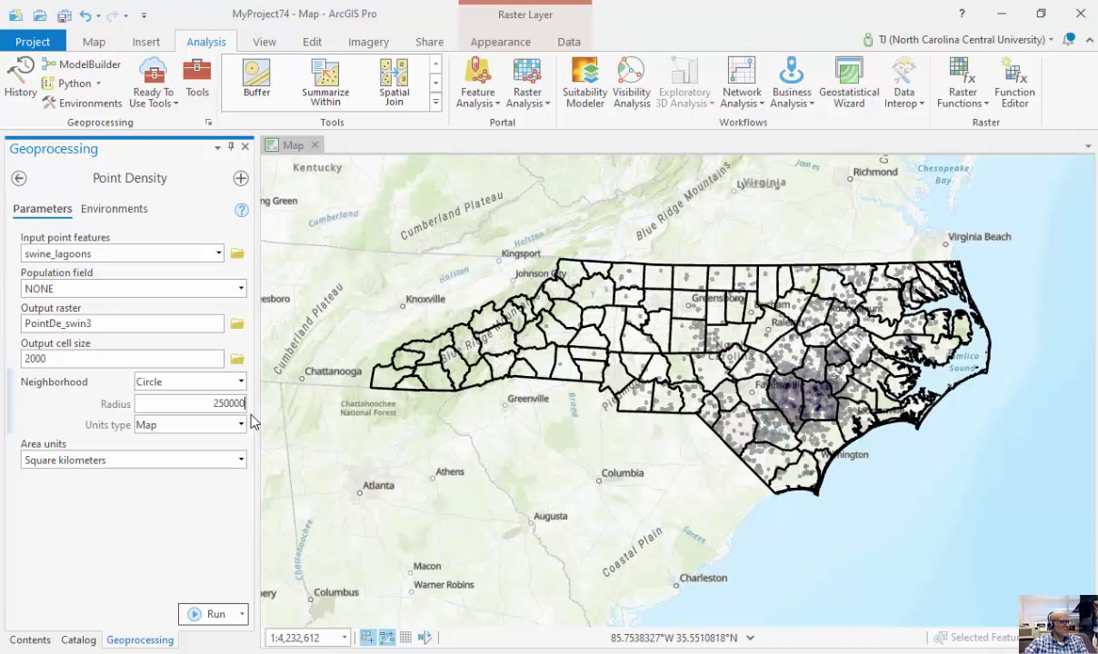
click(194, 615)
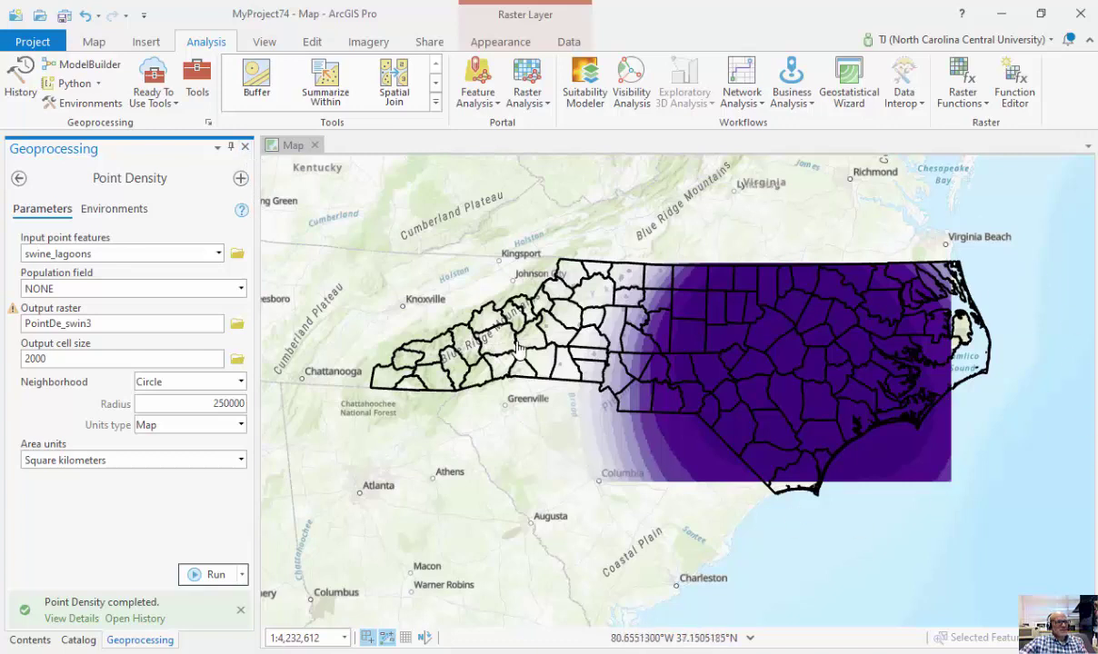
Step: Display PointDe_swin2 with PointDe_swin3 hidden and inspect its density around Fayetteville and across the state
click(32, 640)
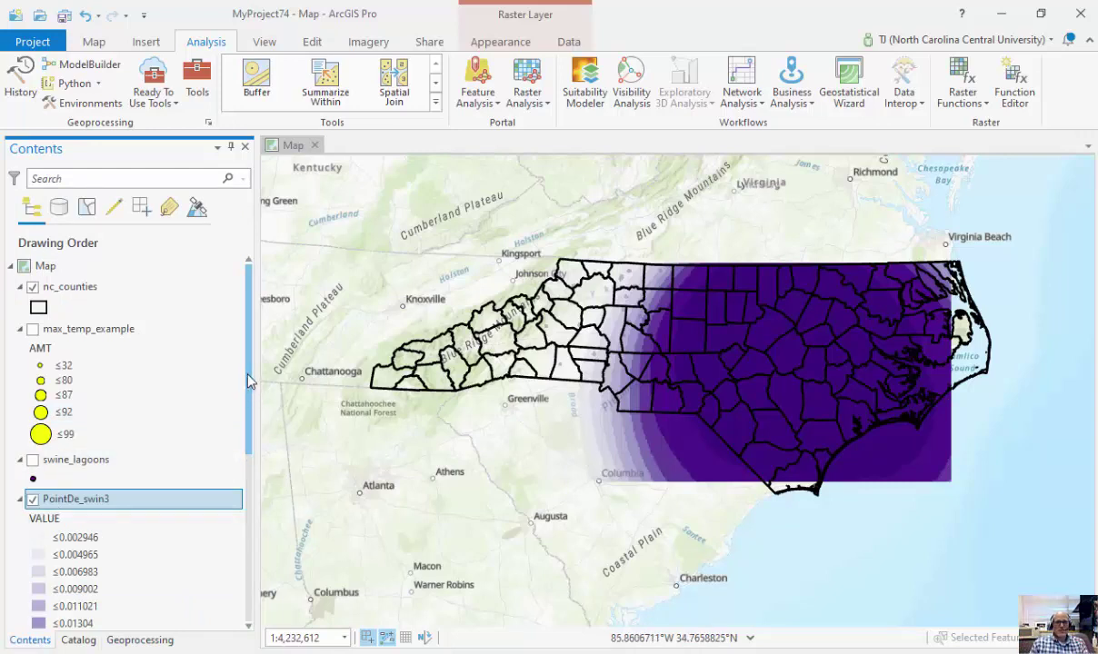
drag(246, 360, 249, 467)
click(33, 482)
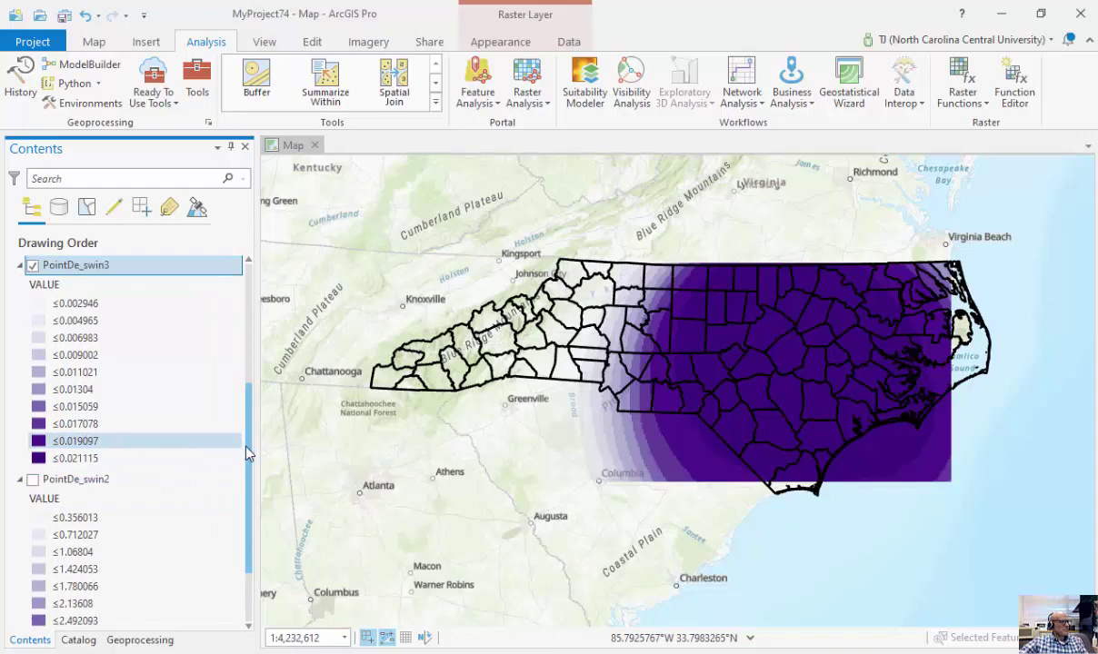
click(33, 264)
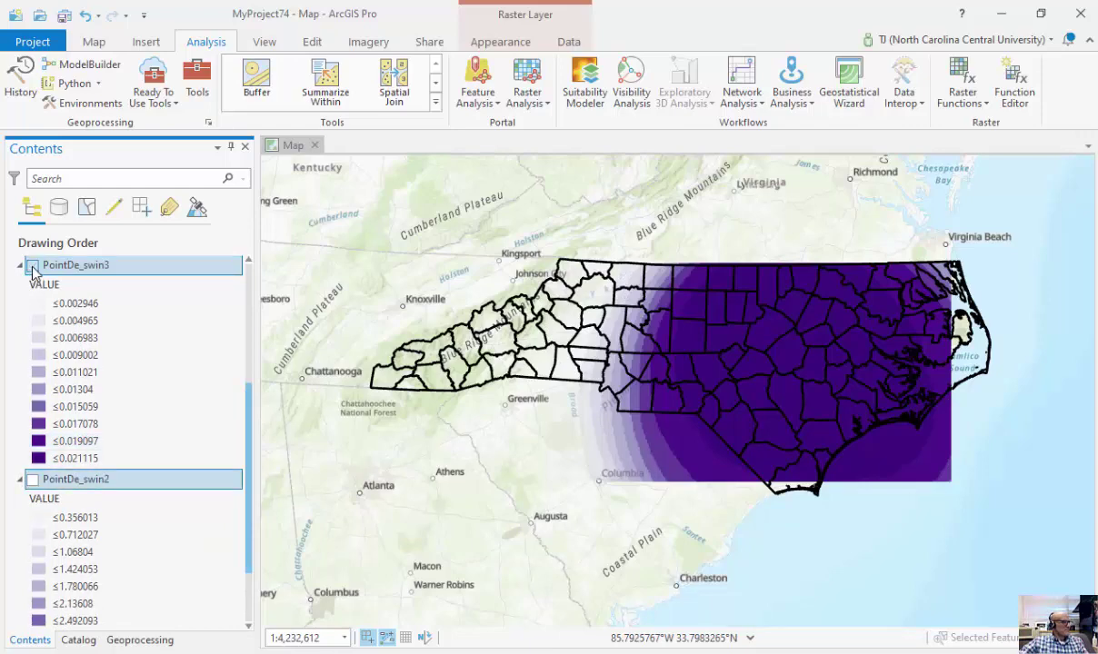
scroll(251, 464, up, 3)
scroll(251, 465, down, 4)
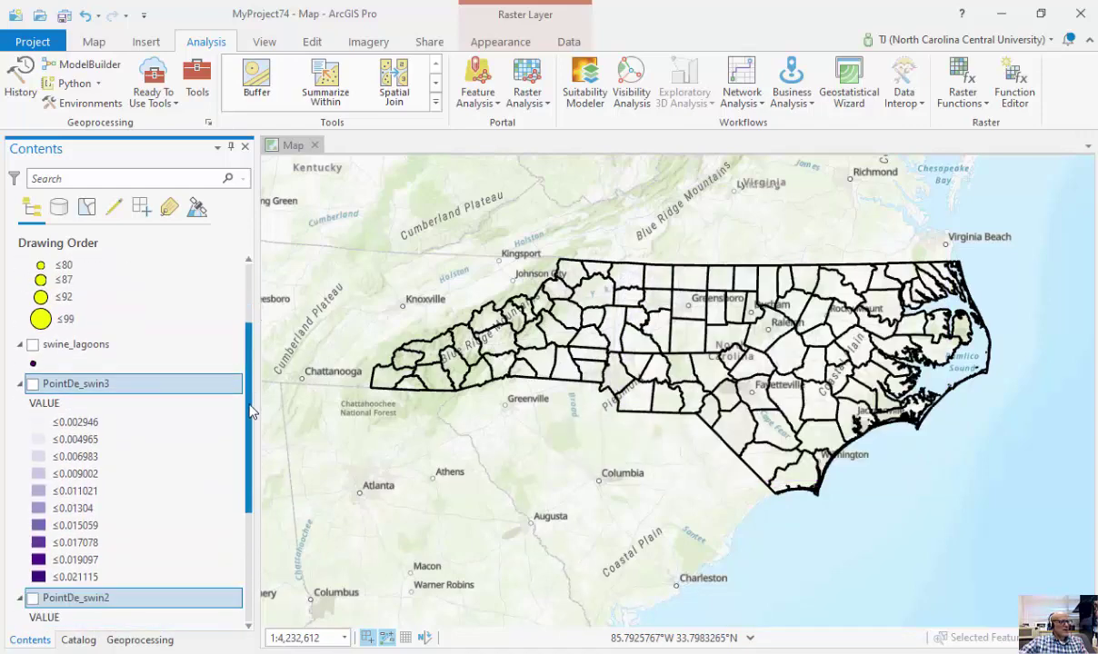
click(32, 473)
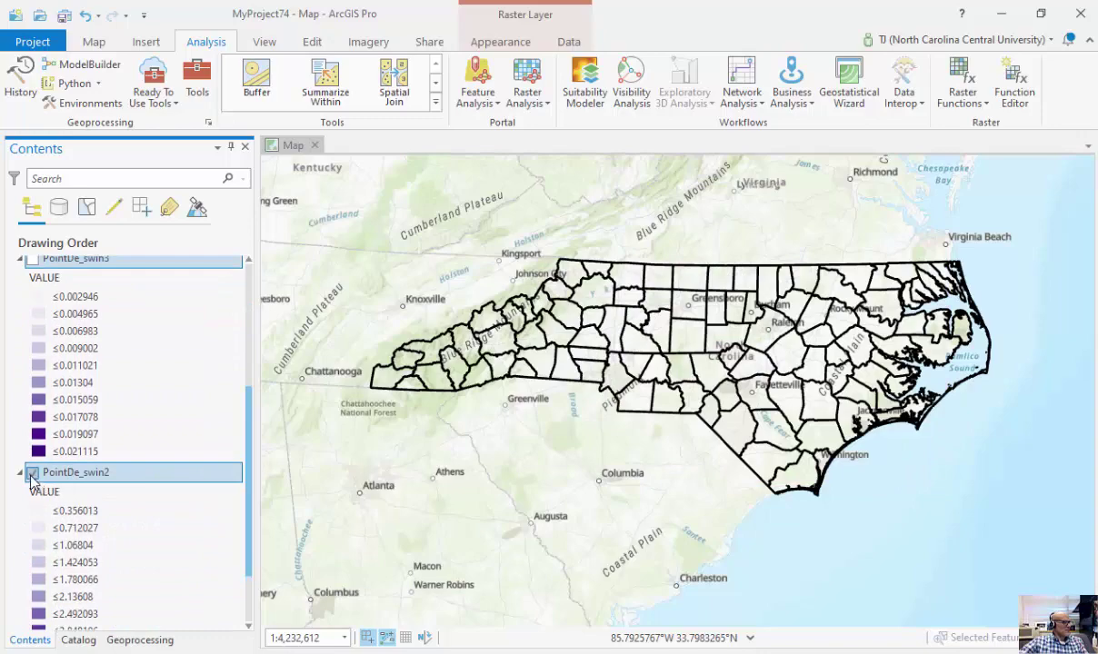
scroll(787, 386, up, 5)
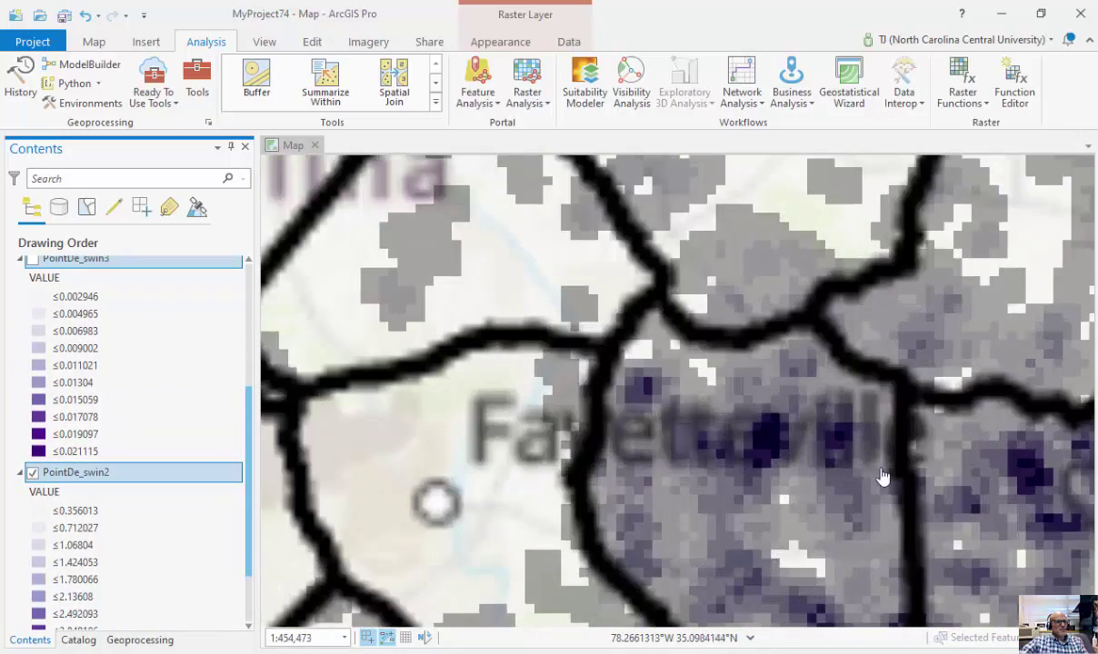
scroll(658, 415, down, 3)
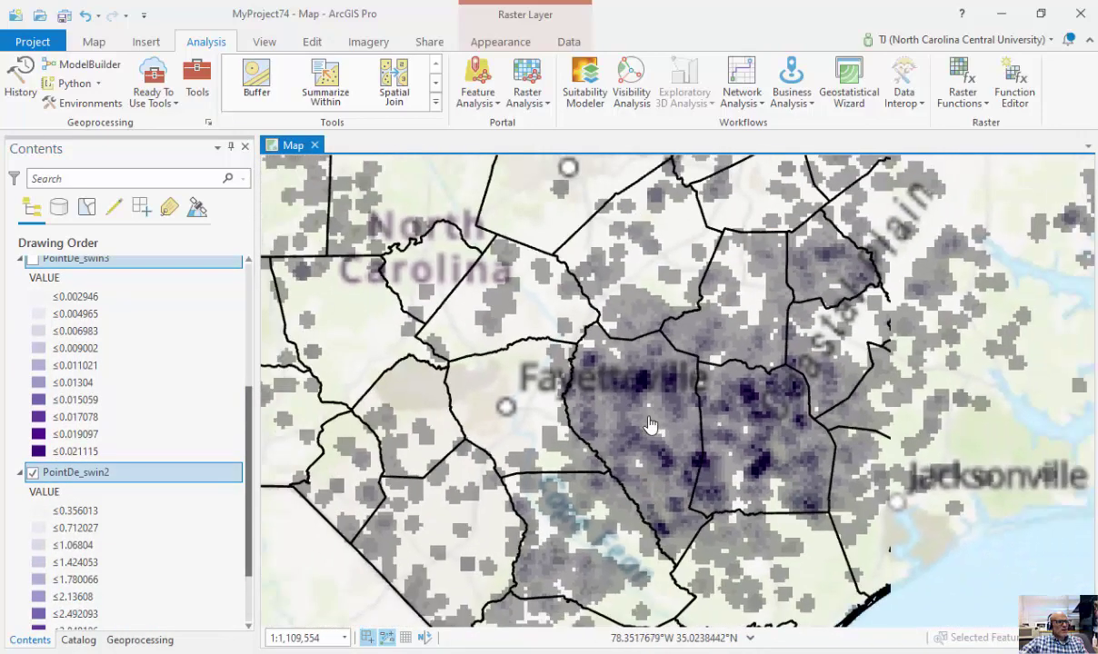
scroll(651, 425, down, 2)
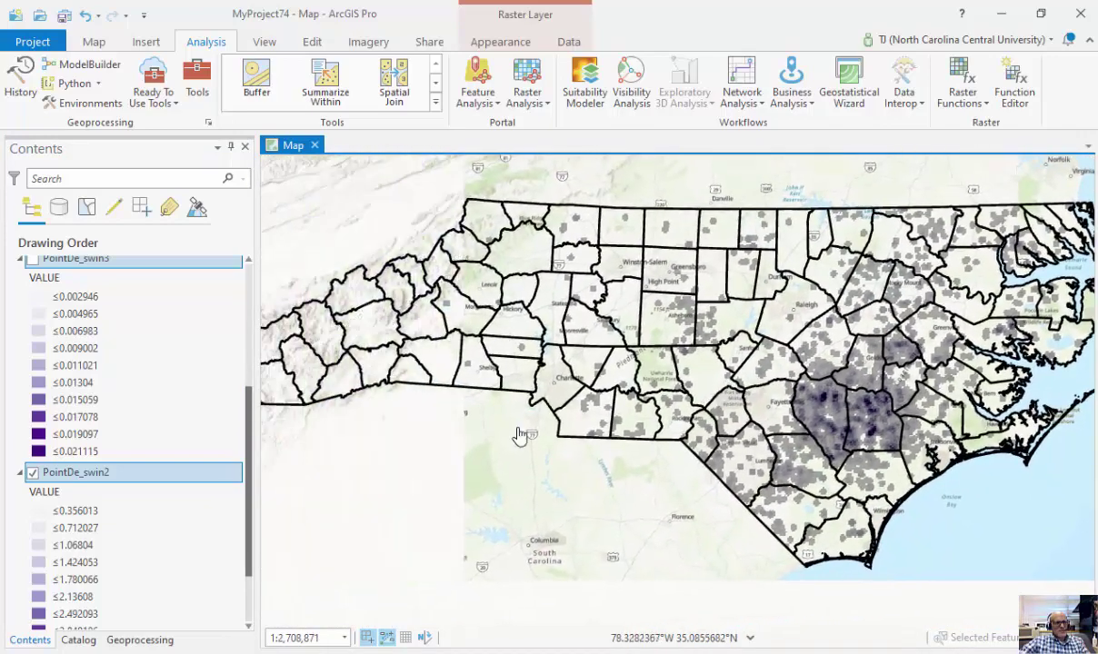
Step: Hide PointDe_swin2 and display PointDe_swin3 in its place to compare the two density rasters statewide
click(33, 472)
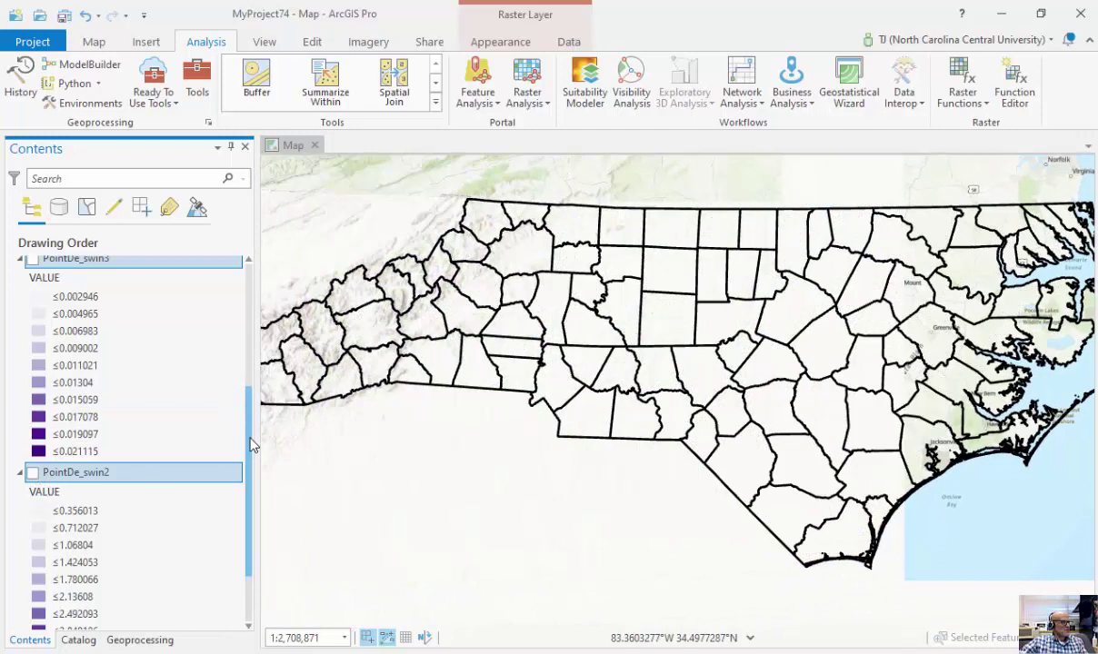
scroll(218, 418, up, 3)
click(32, 381)
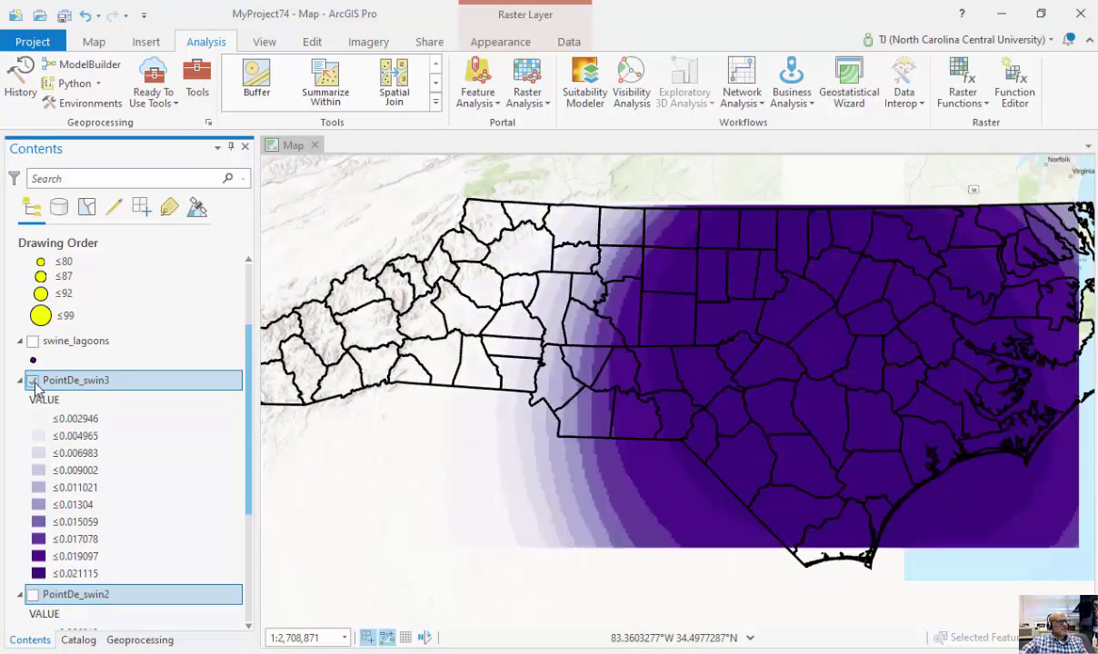
scroll(539, 377, down, 1)
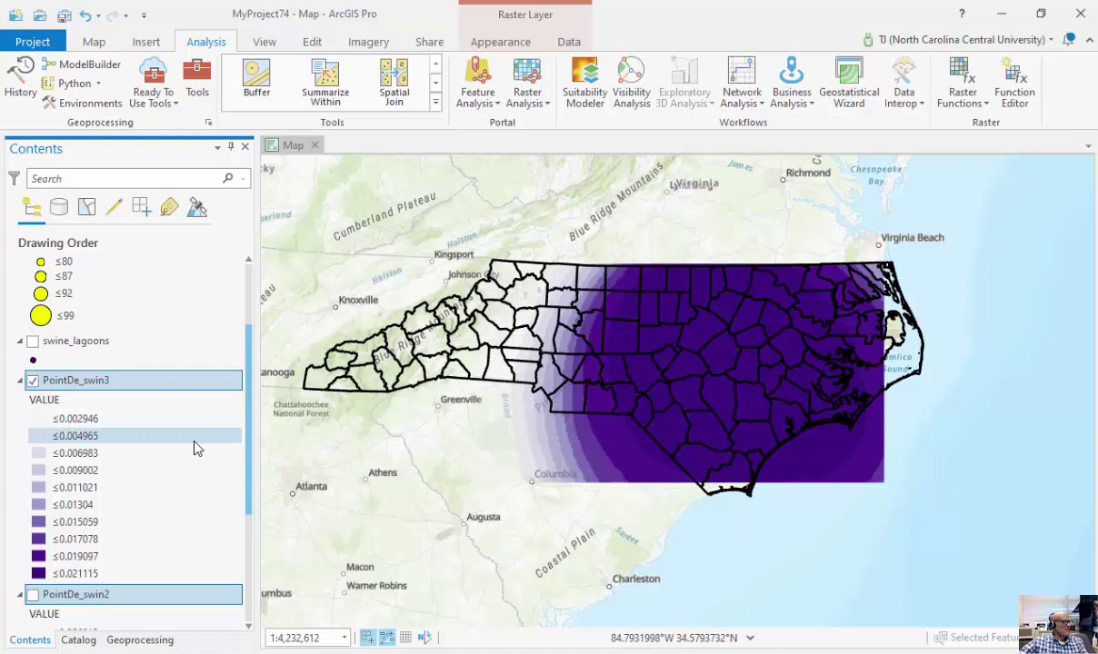
Step: Remove the PointDe_swin3 and PointDe_swin2 rasters from the map
click(33, 386)
right_click(89, 380)
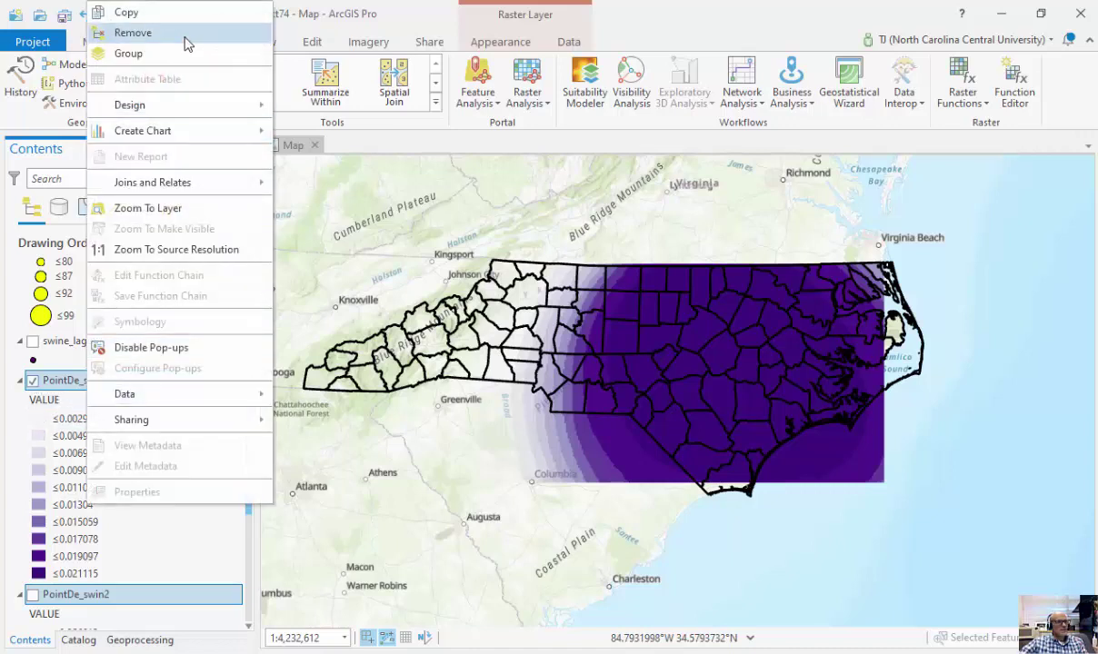
click(185, 44)
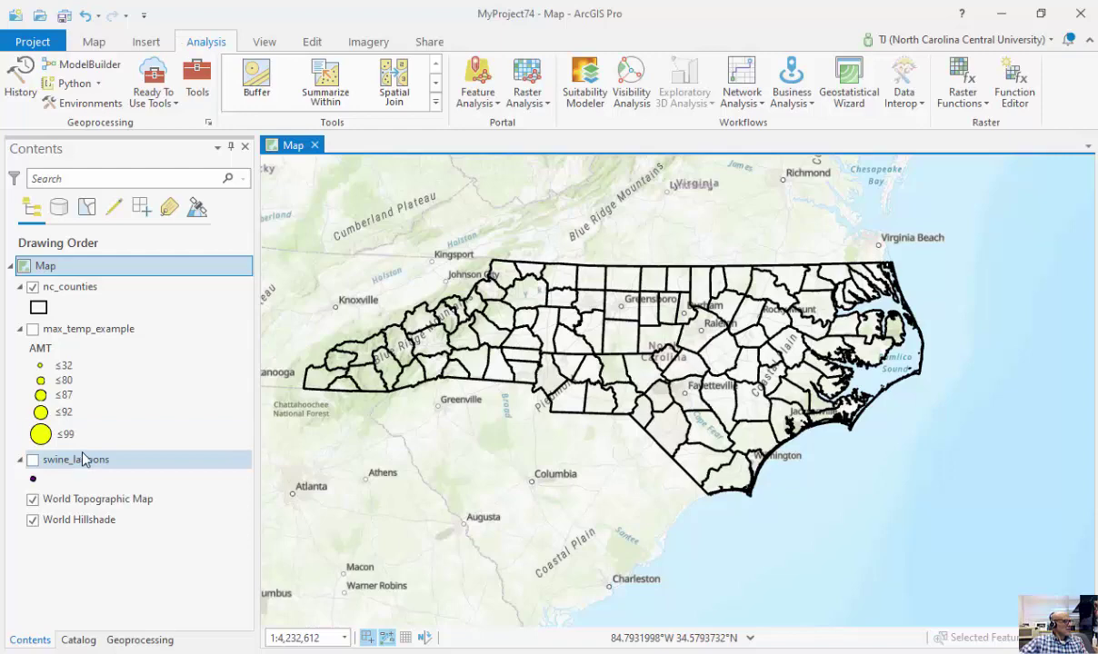
Step: Show the max_temp_example layer and examine its labelled temperature points over western and central North Carolina
click(33, 330)
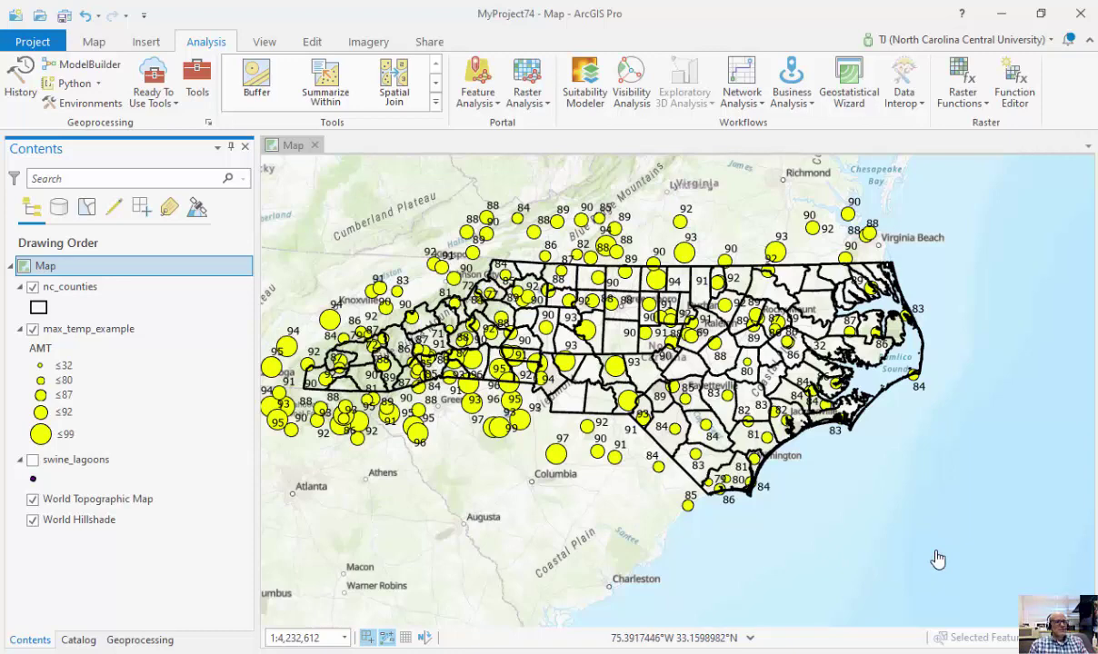
scroll(939, 560, down, 2)
scroll(745, 451, up, 3)
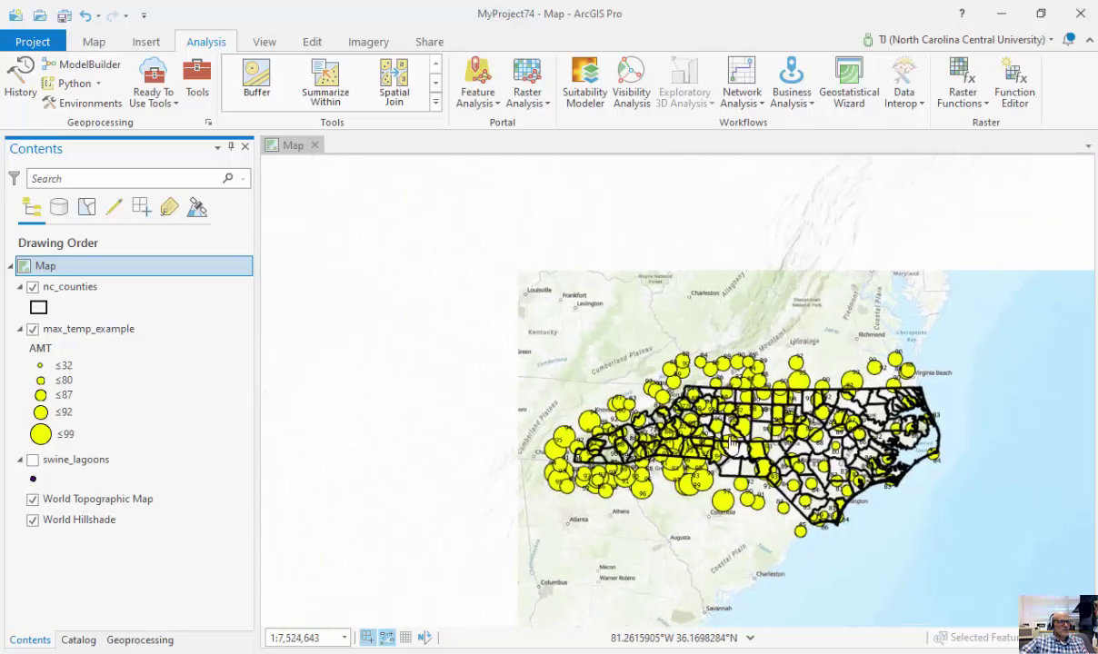
scroll(618, 400, up, 4)
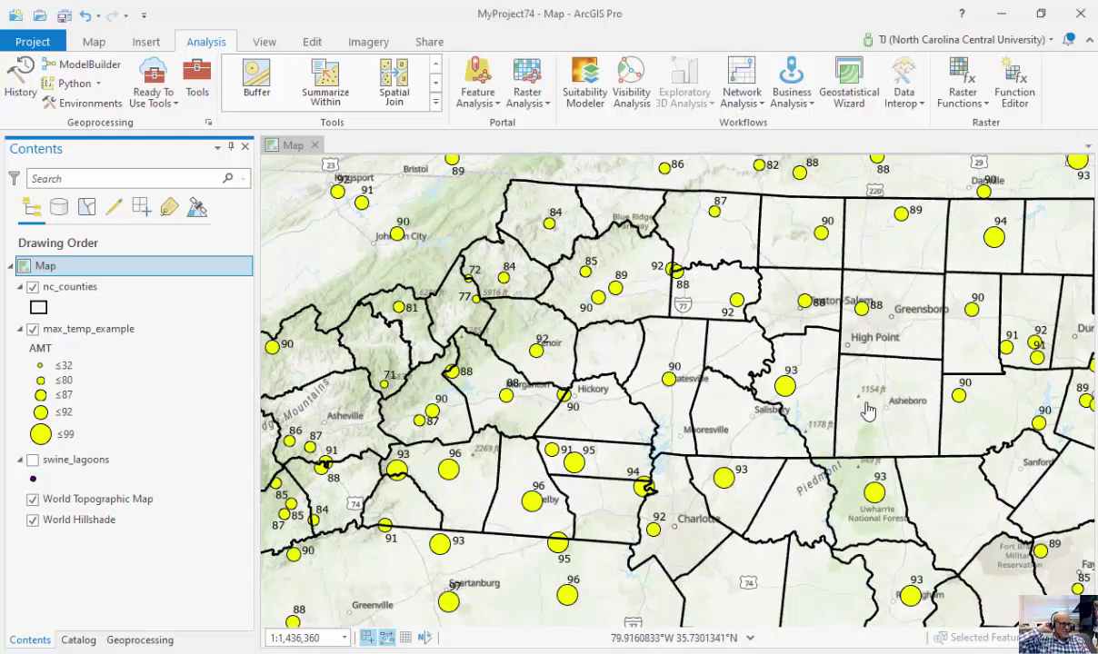
Step: Open the IDW interpolation tool with max_temp_example as the input point features and AMT as the Z value field
click(196, 98)
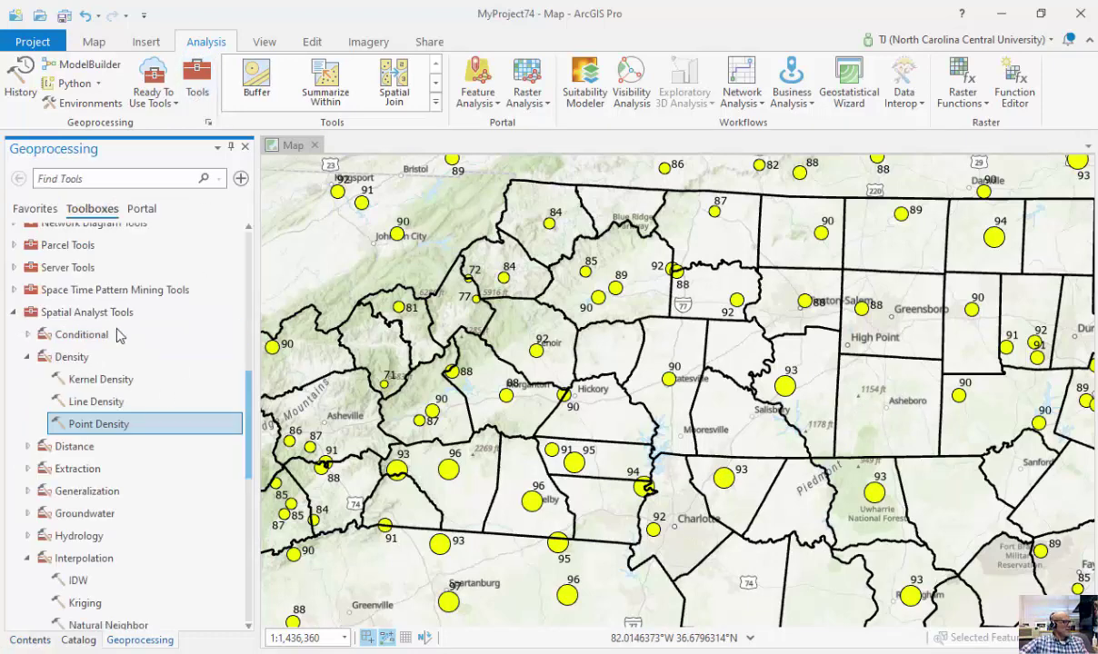
scroll(201, 478, down, 2)
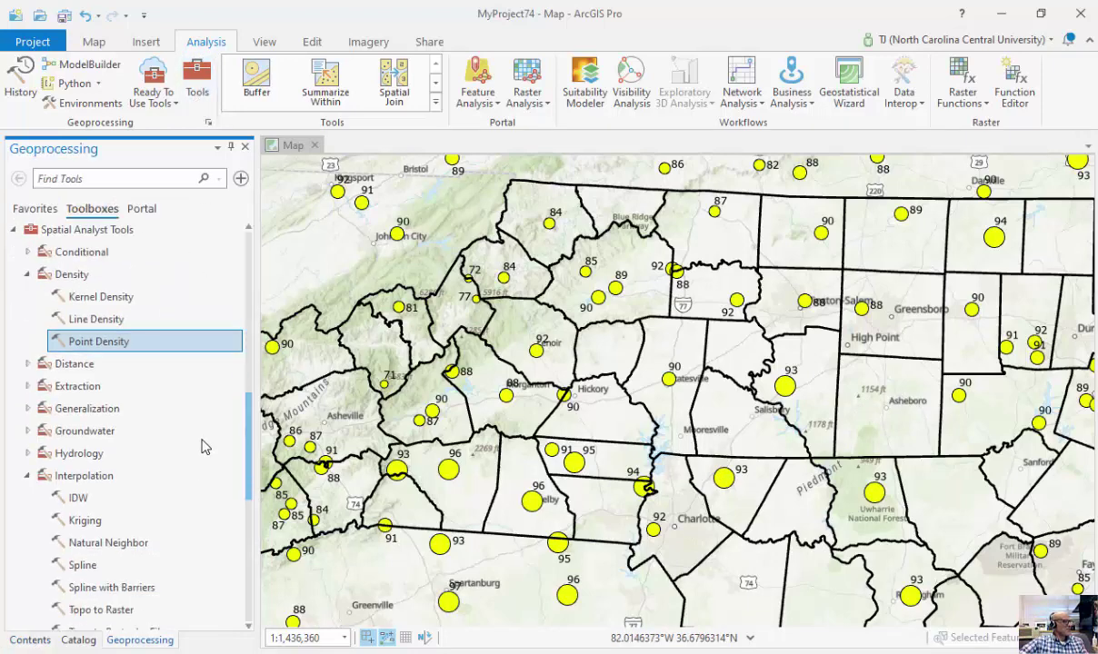
scroll(206, 447, down, 2)
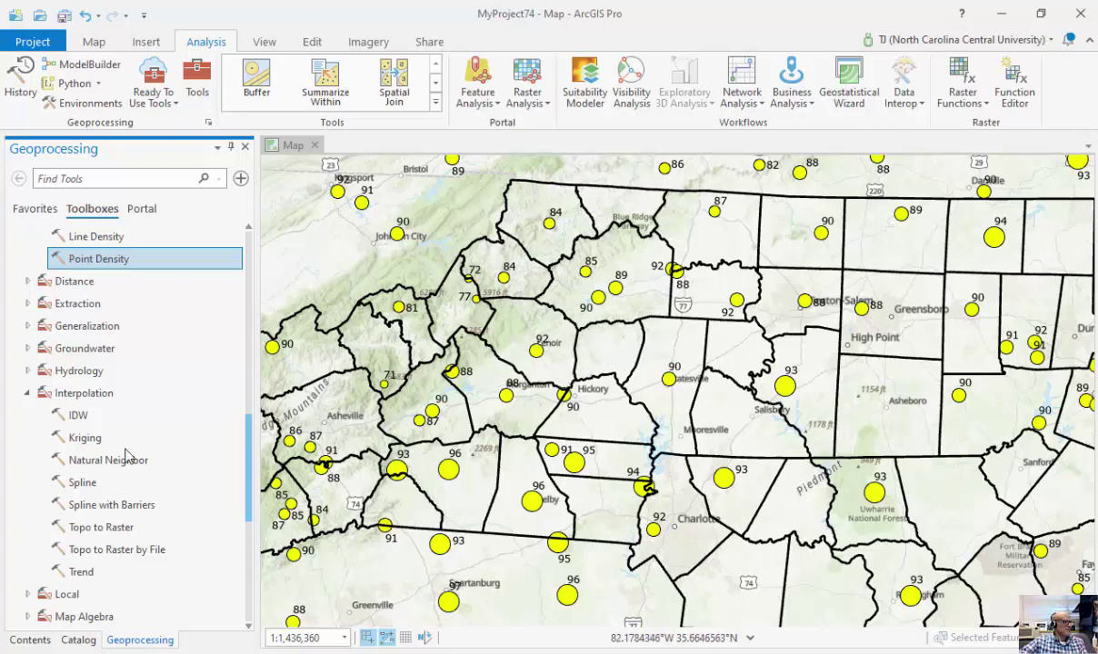
click(78, 416)
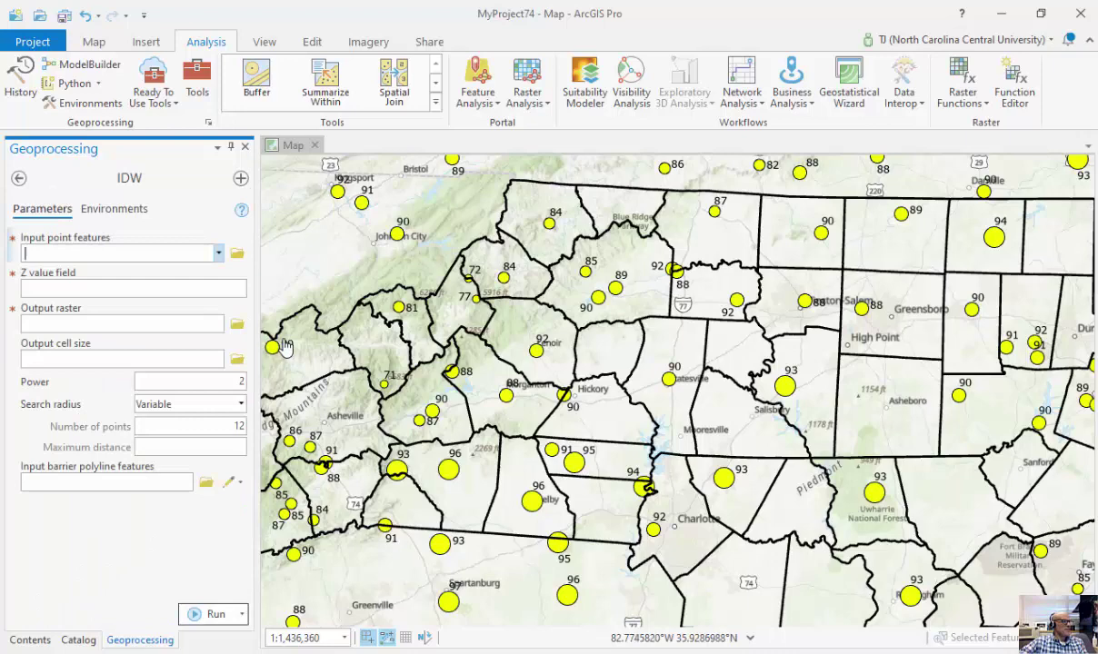
click(218, 255)
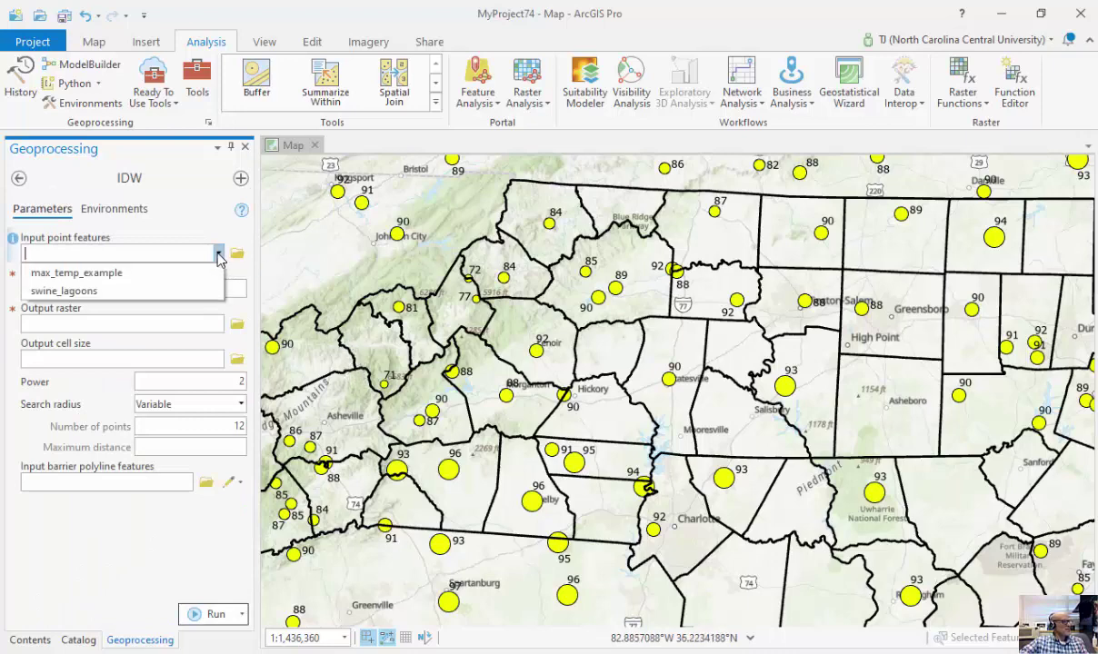
click(106, 273)
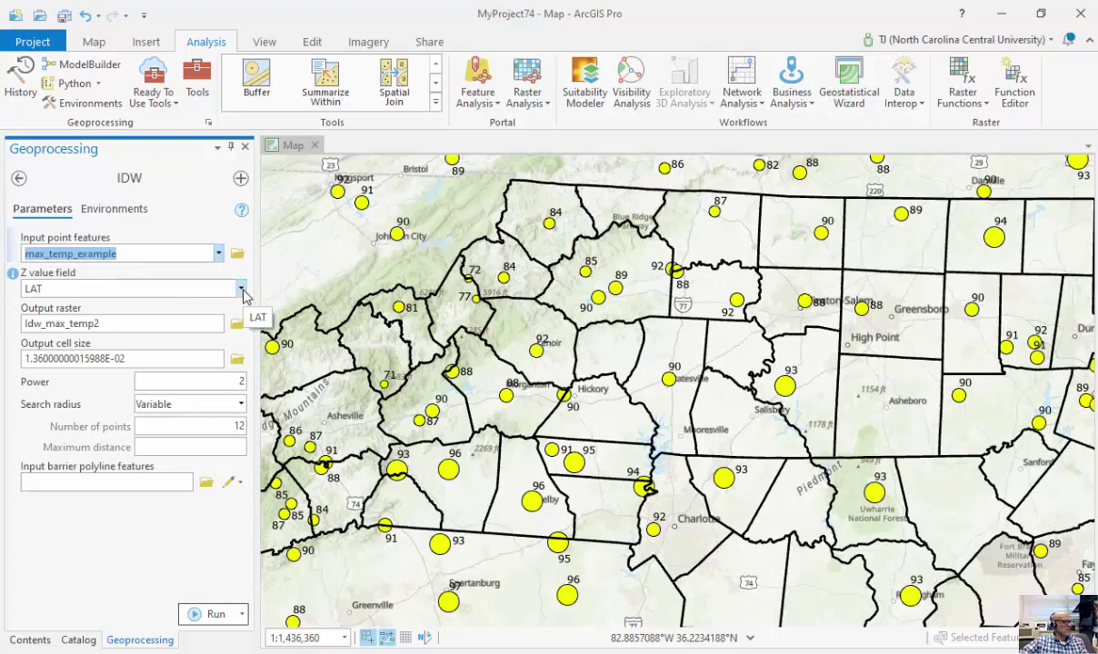
click(242, 289)
click(74, 343)
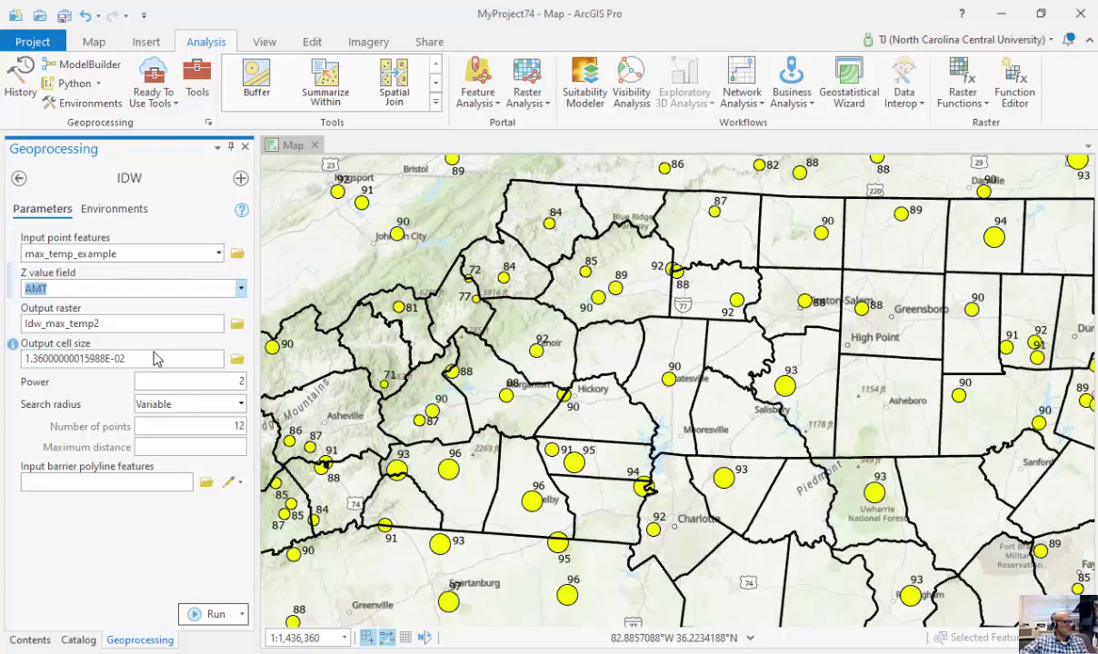
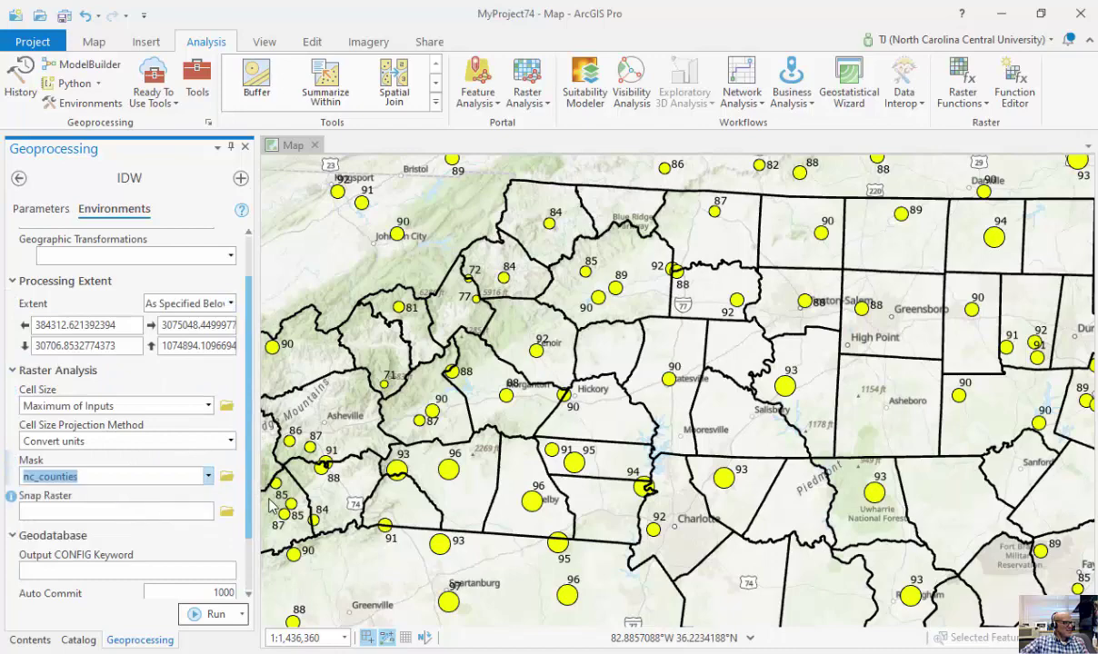
Step: Check the temperature points statewide and review the output coordinate system, extent and mask in the IDW environments
scroll(787, 447, down, 1)
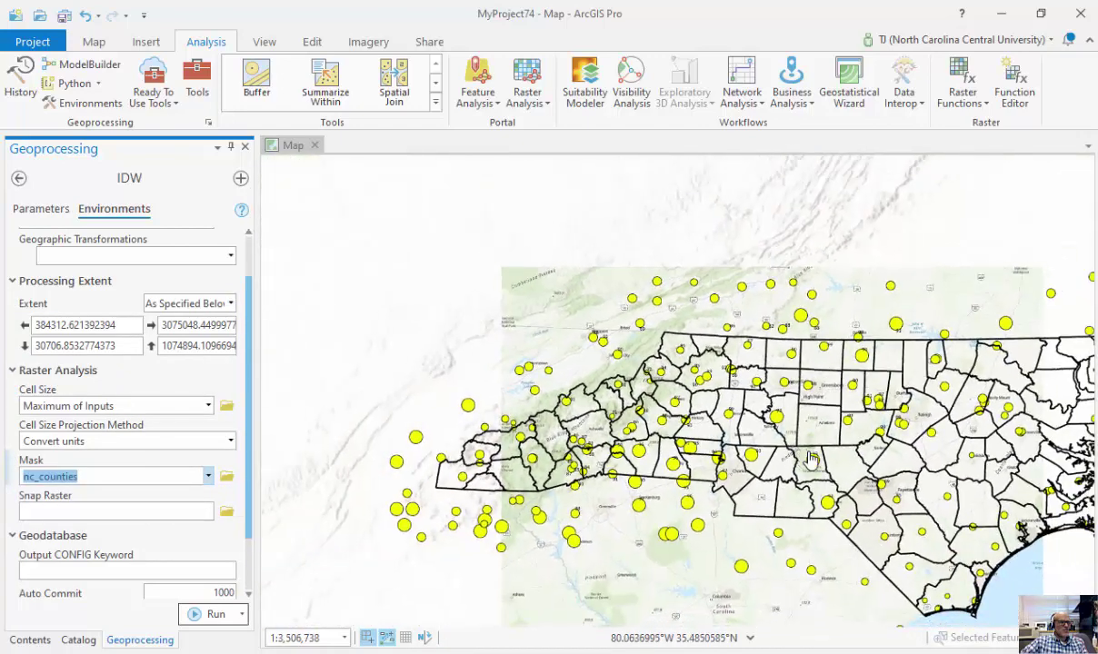
scroll(787, 447, down, 1)
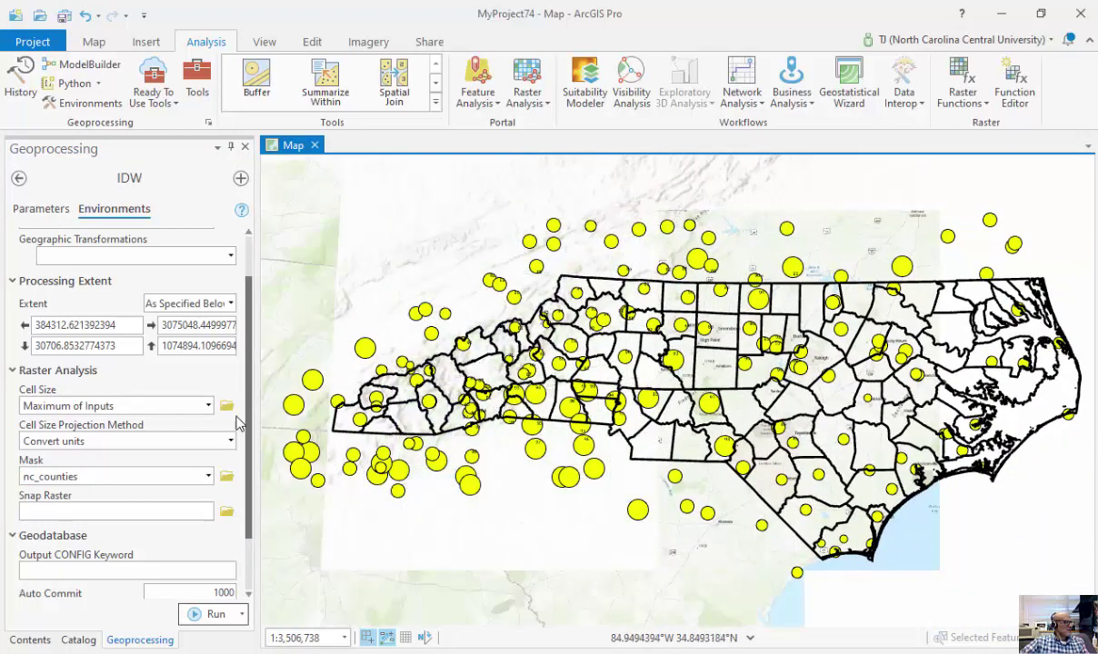
scroll(249, 354, up, 2)
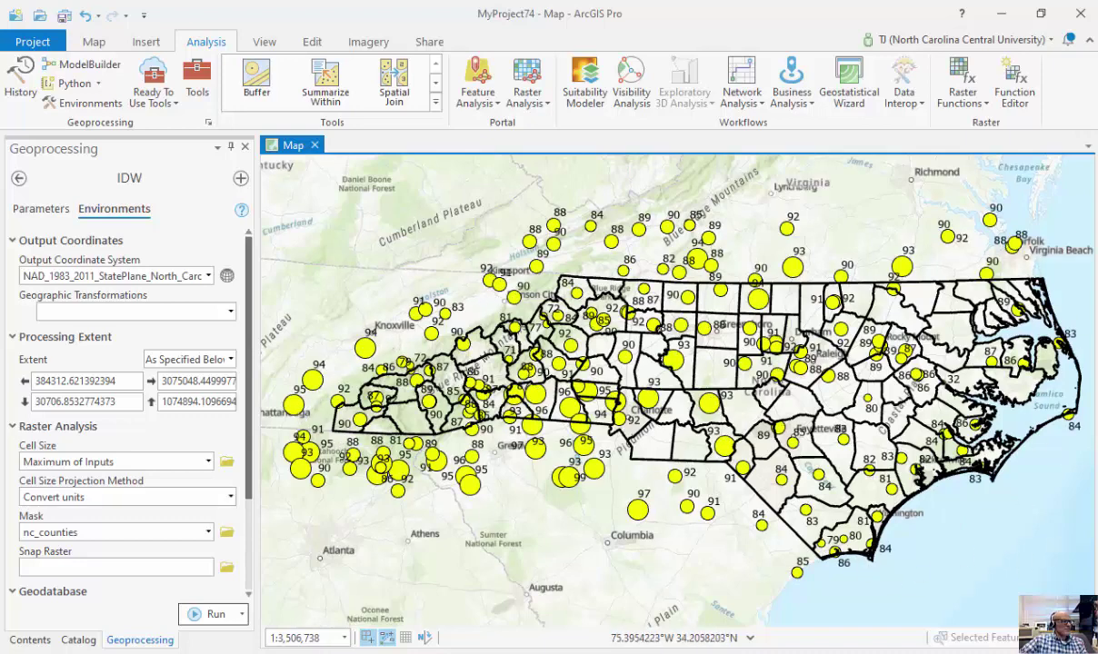
Step: Match the IDW processing extent to the max_temp_example layer and run the interpolation
click(229, 361)
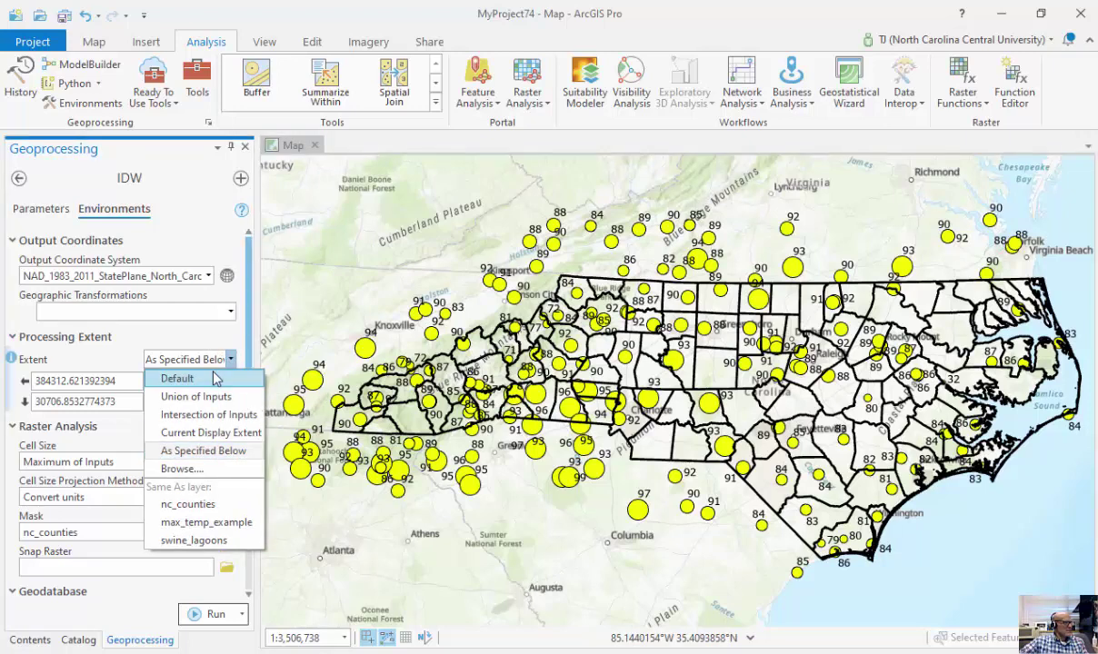
click(202, 523)
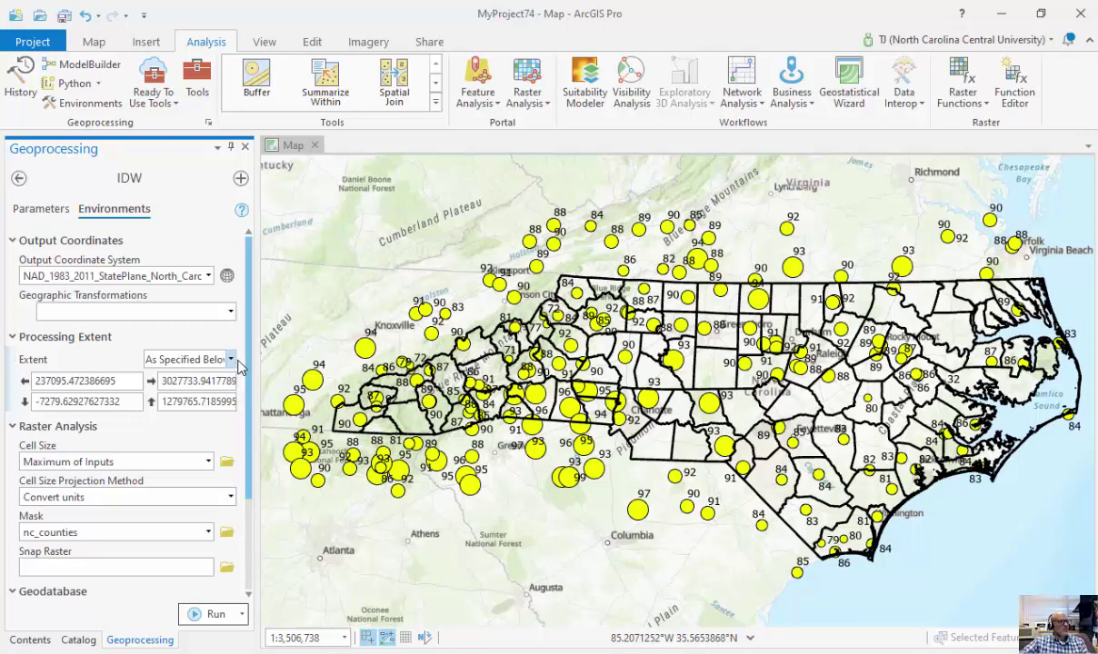
scroll(253, 370, down, 2)
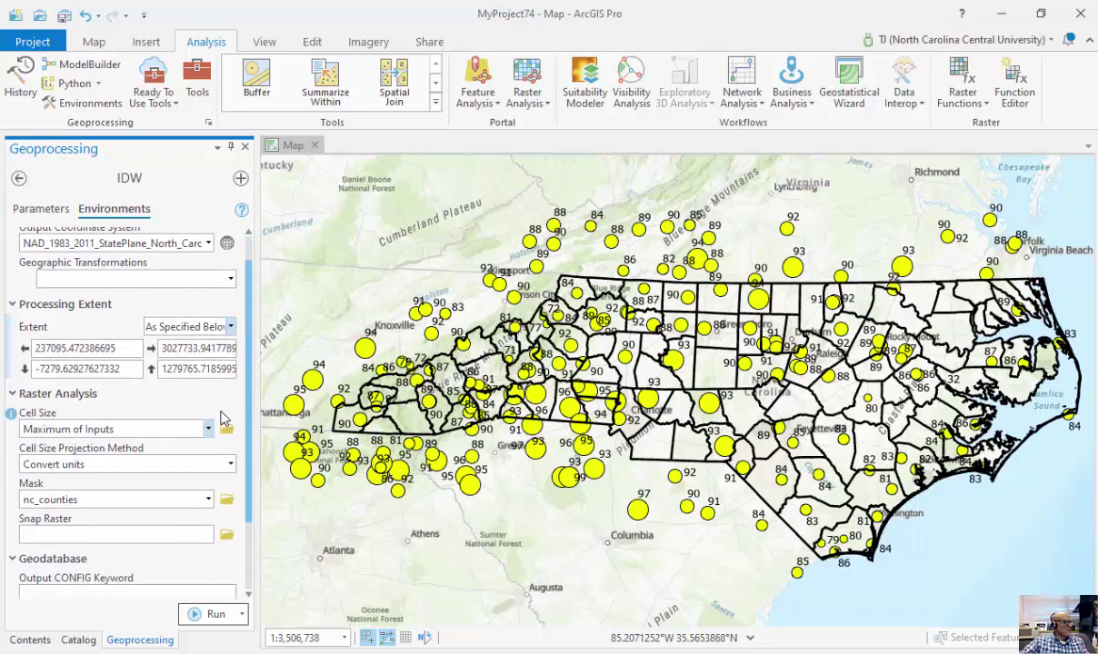
scroll(234, 364, up, 2)
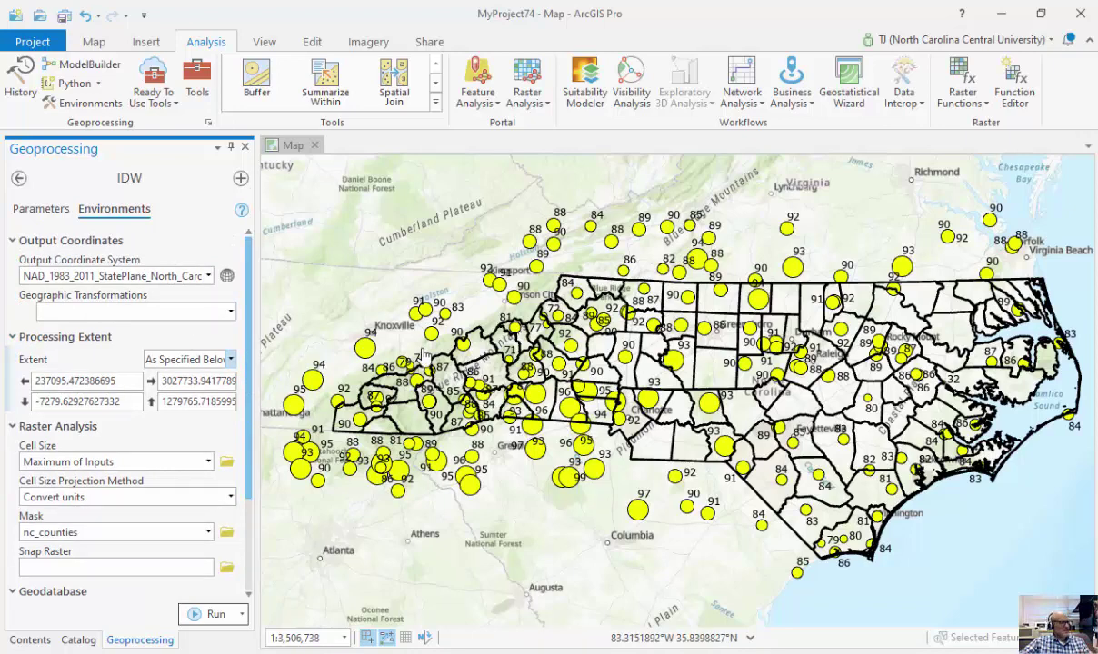
click(193, 617)
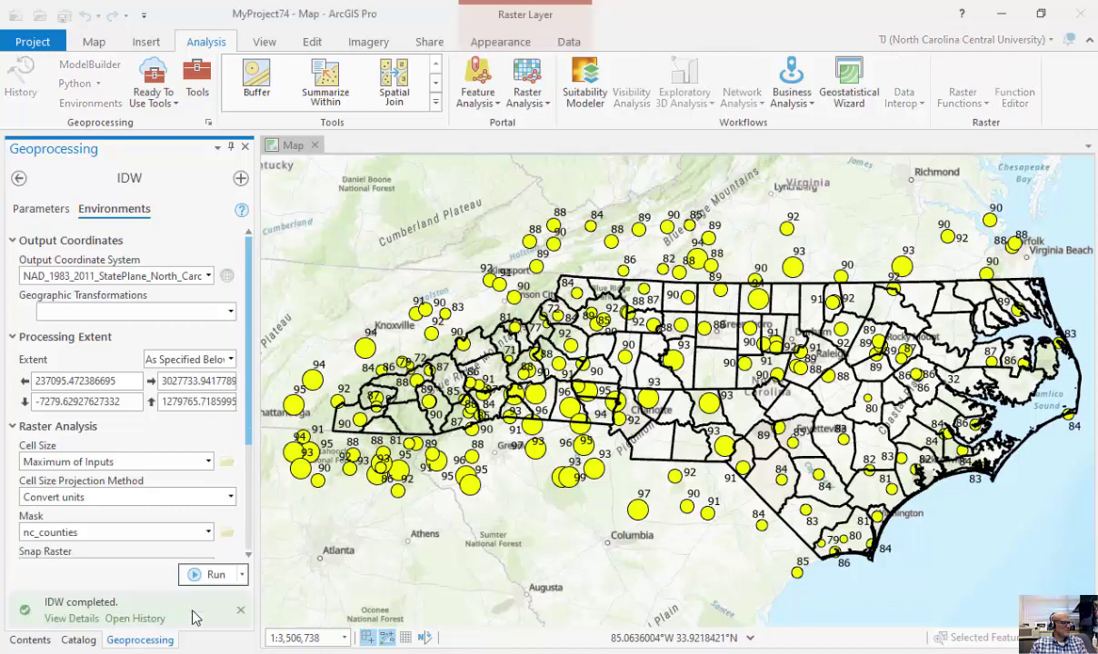
mouse_move(192, 618)
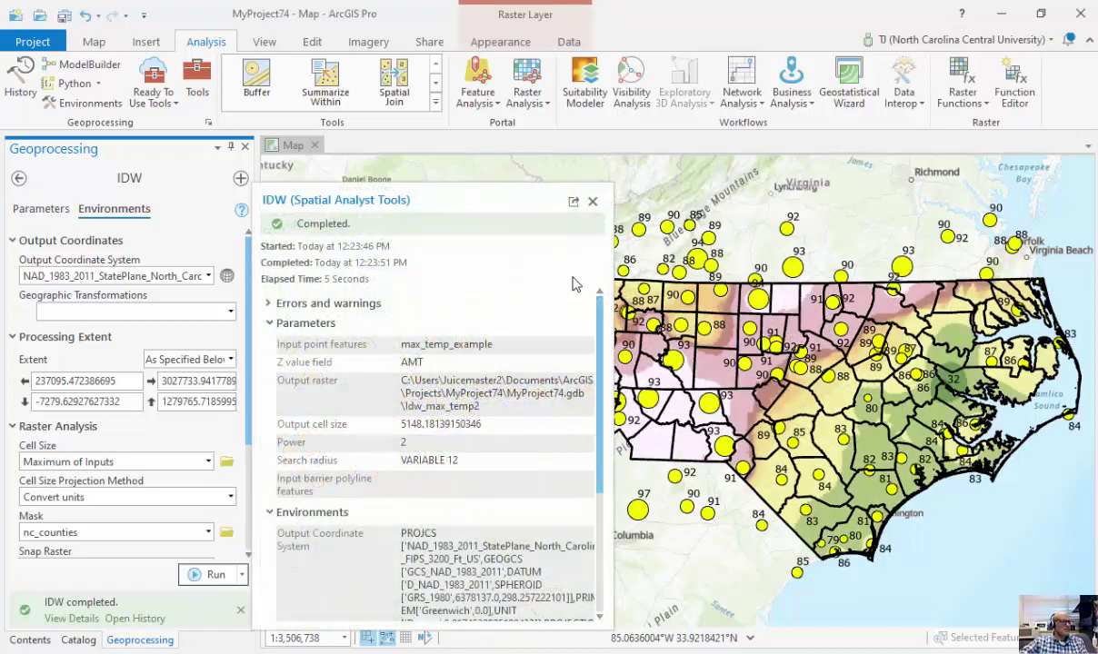
click(593, 201)
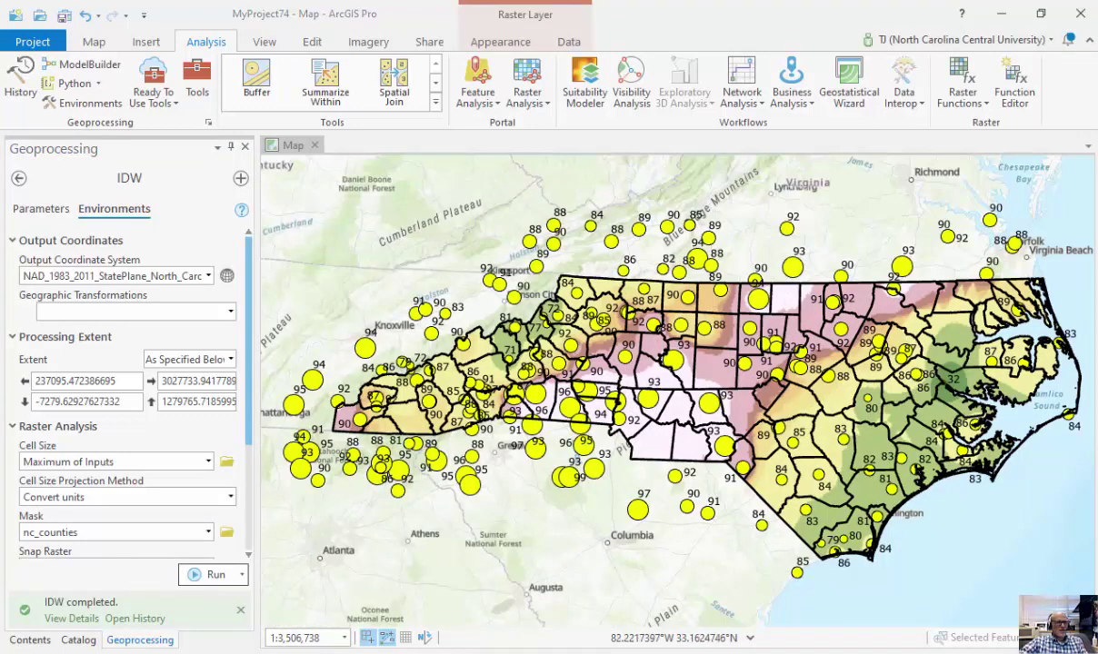
Step: Hide the max_temp_example layer and examine the IDW temperature raster and its value classes across North Carolina
click(40, 641)
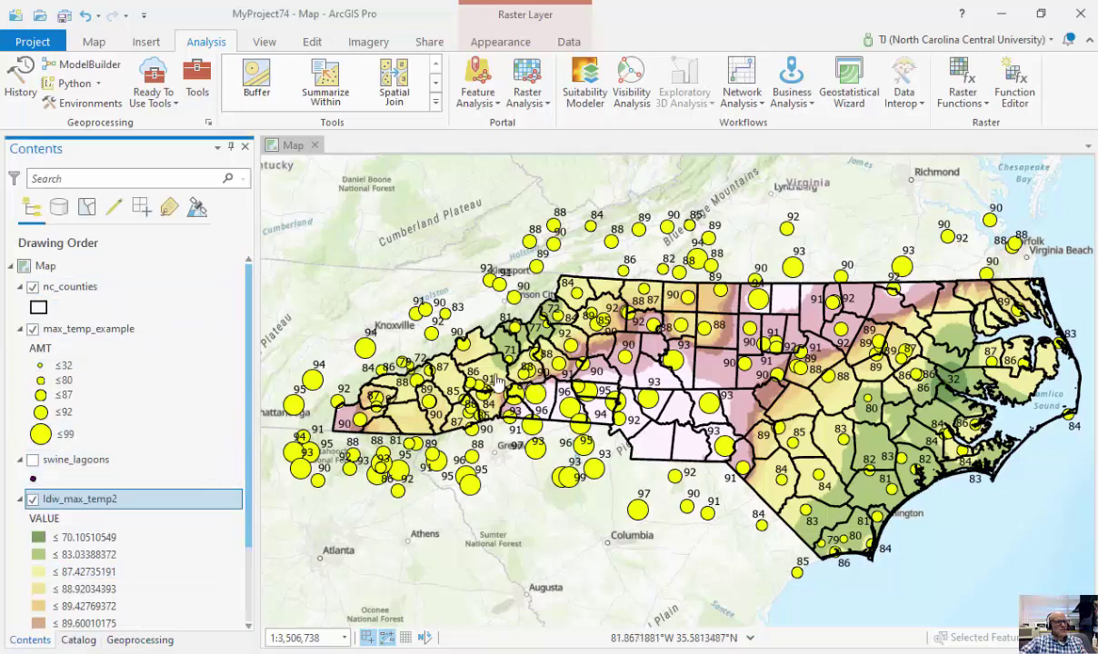
click(33, 329)
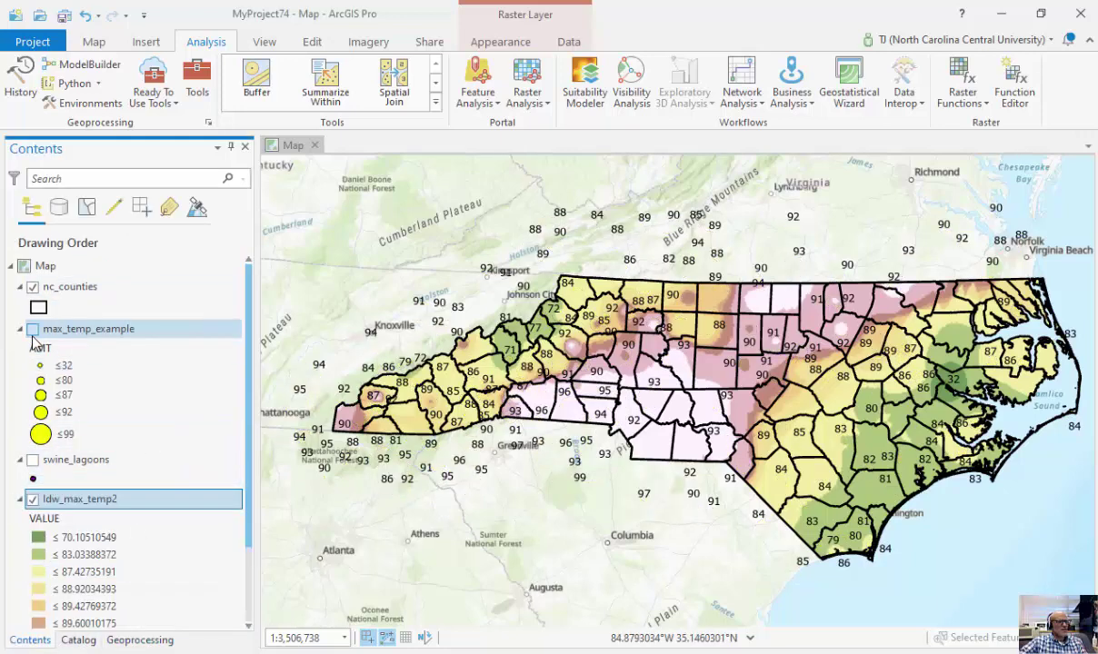
scroll(636, 413, up, 2)
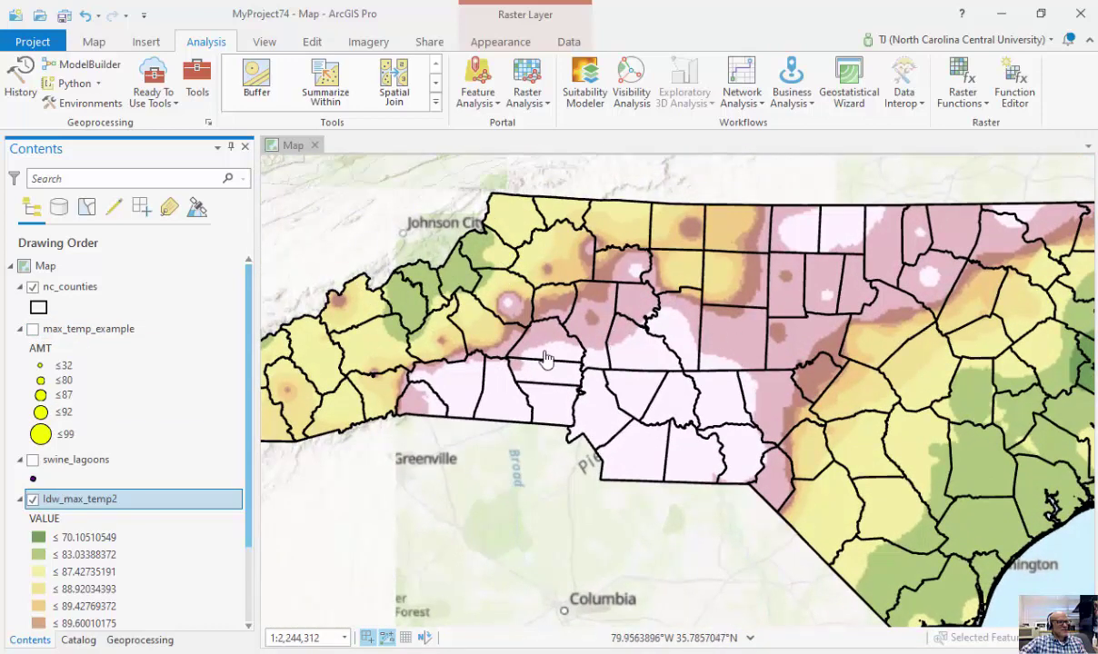
click(500, 43)
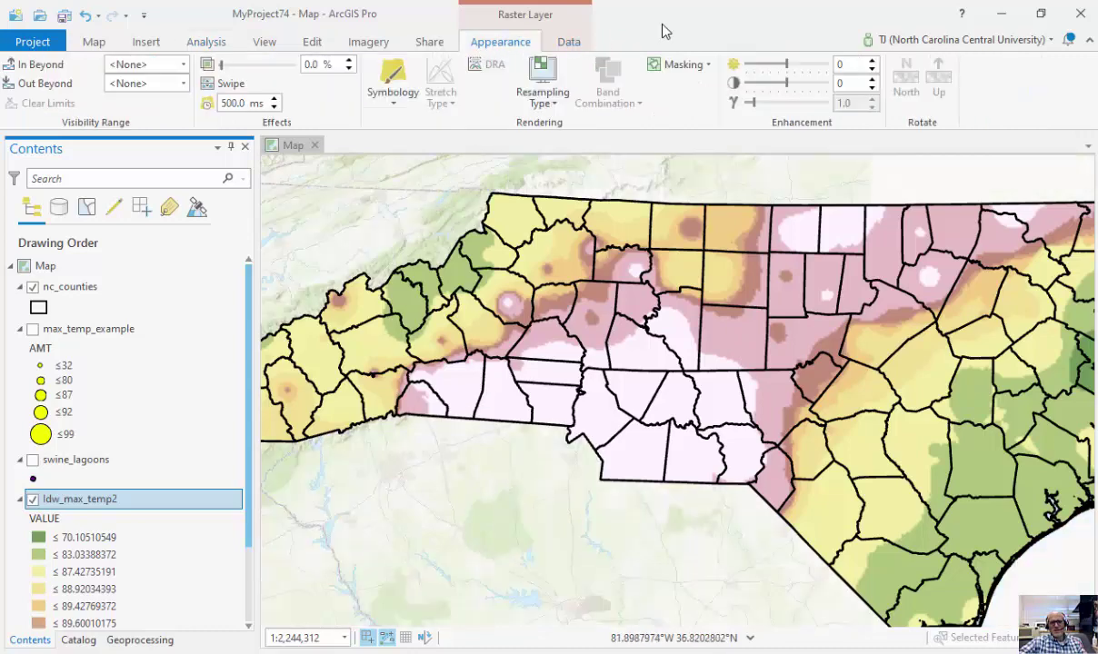
scroll(252, 356, down, 2)
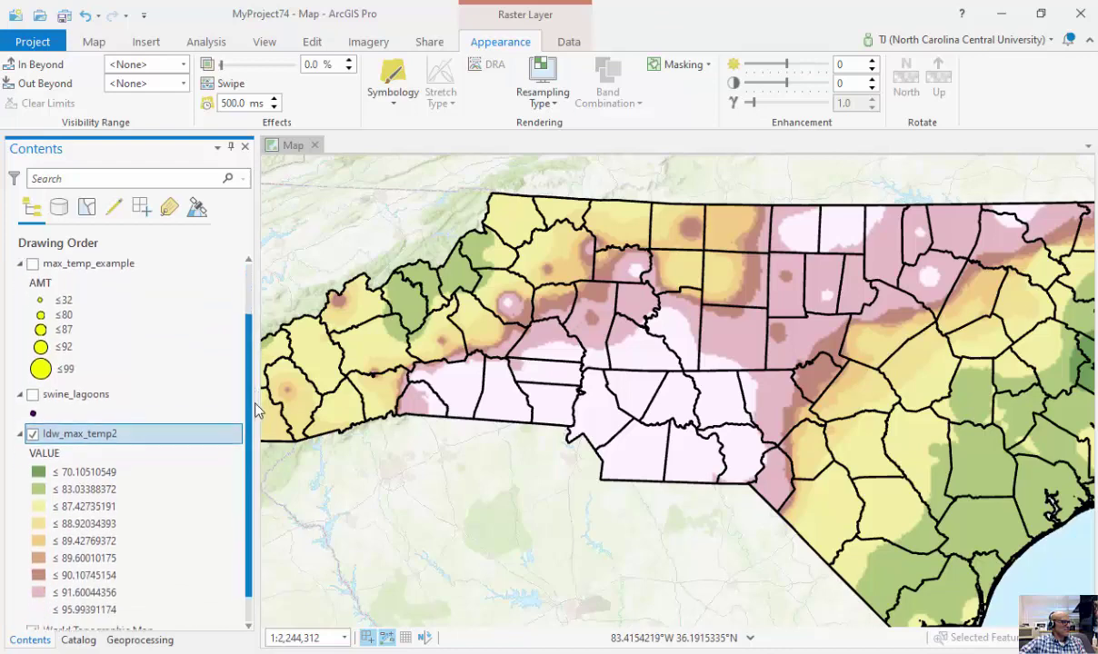
scroll(491, 382, down, 2)
scroll(520, 411, down, 2)
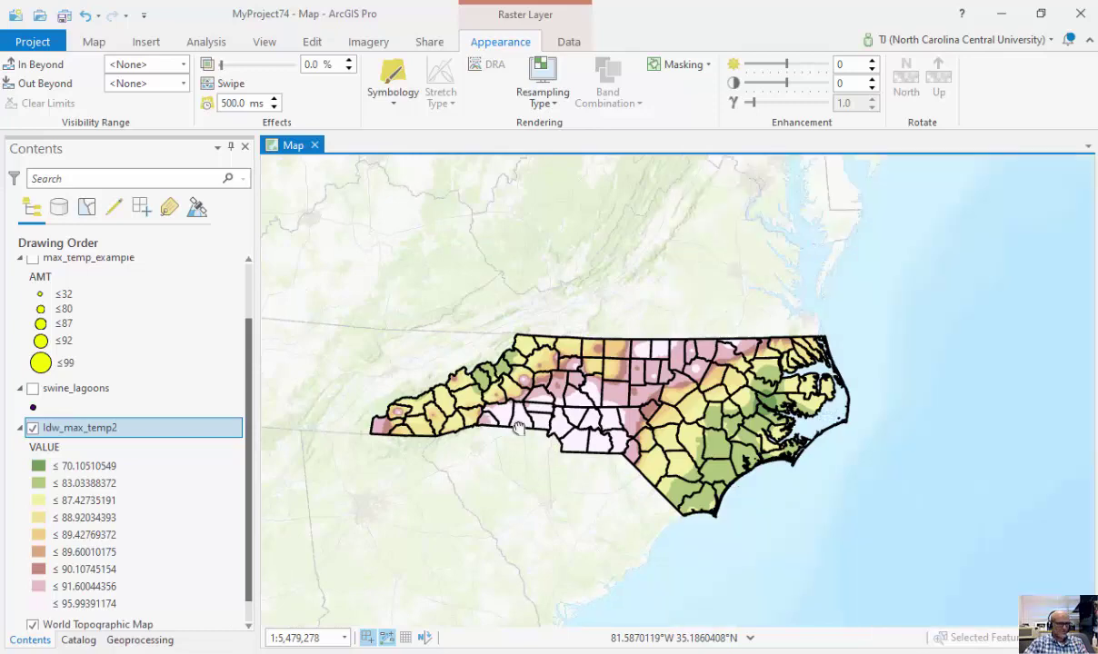
scroll(532, 429, down, 2)
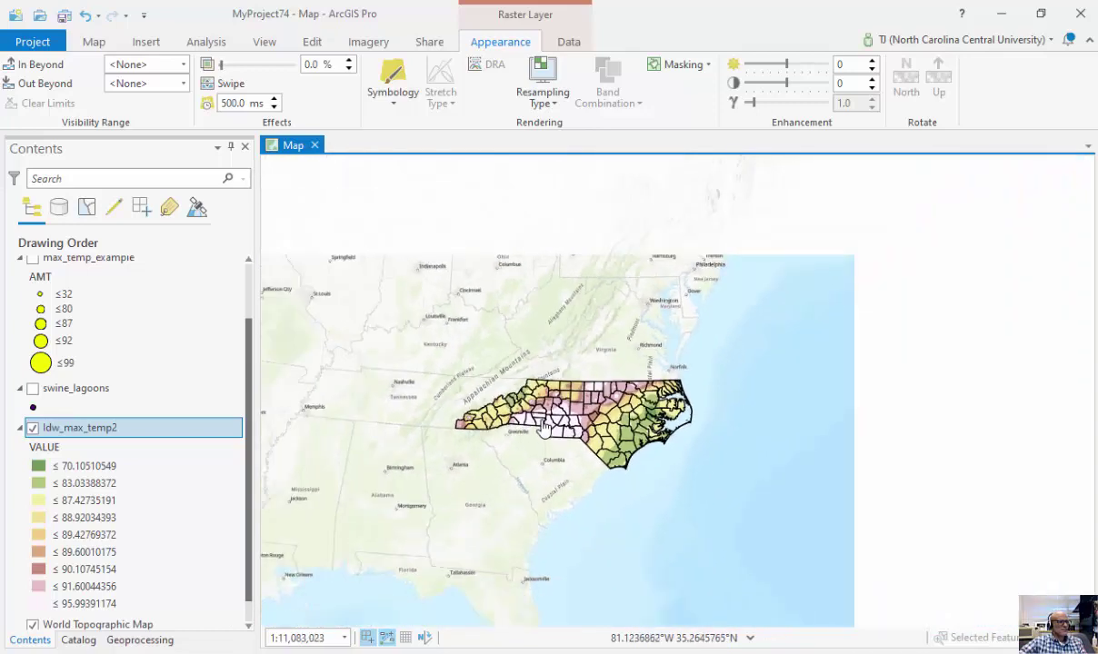
scroll(541, 432, up, 3)
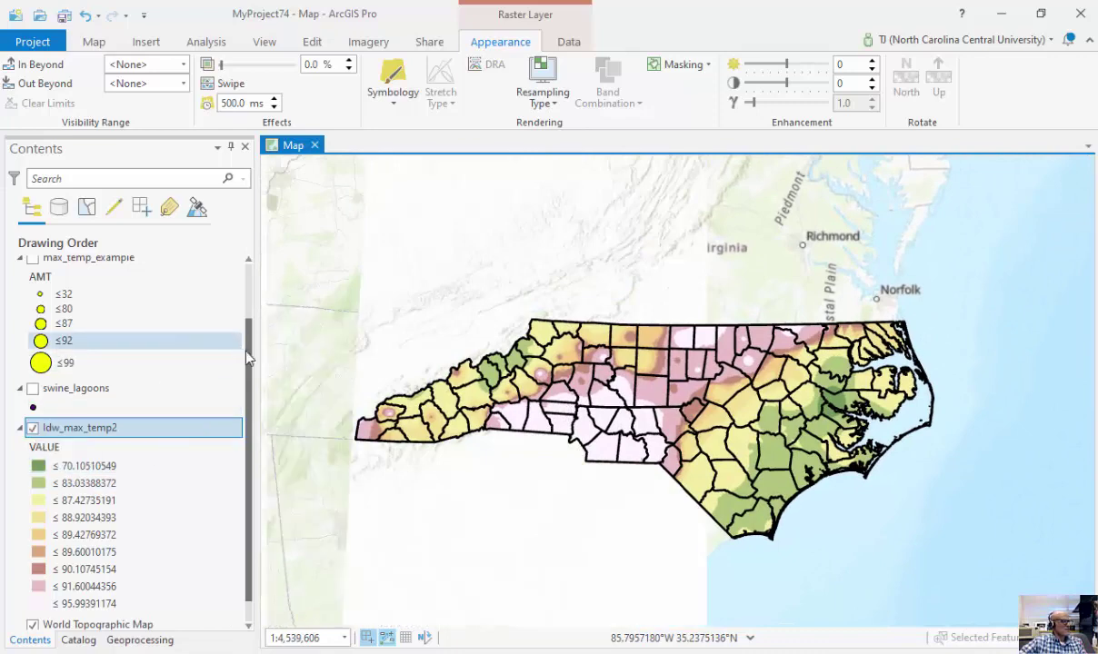
drag(247, 355, 247, 294)
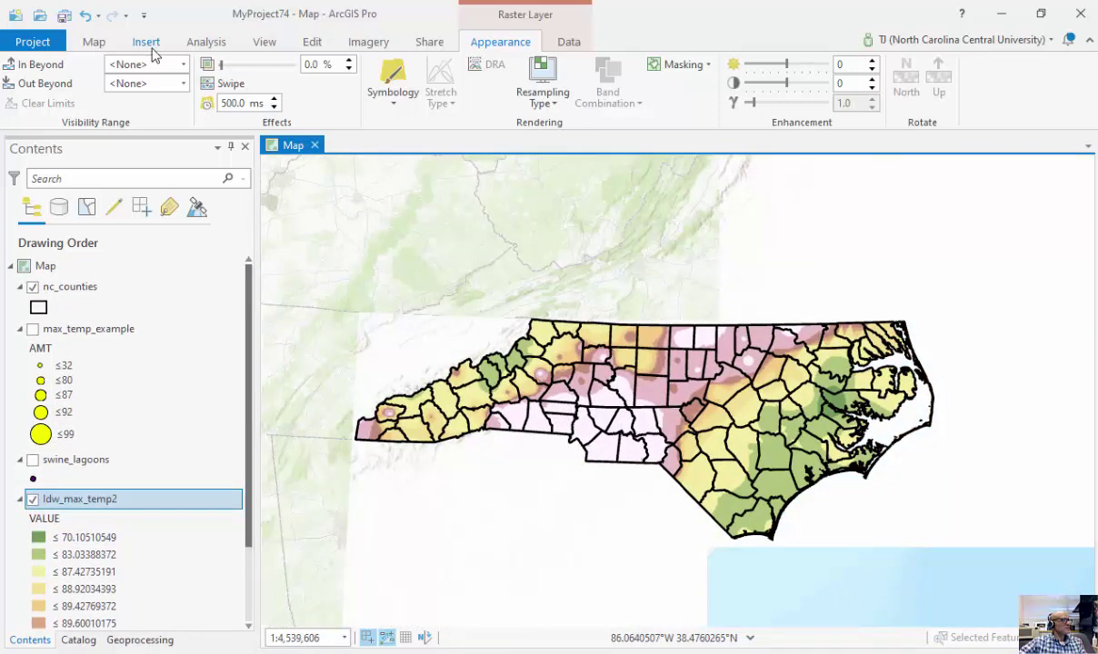
Step: Open the Spline interpolation tool with max_temp_example as the input point features and AMT as the Z value field
click(206, 42)
click(197, 91)
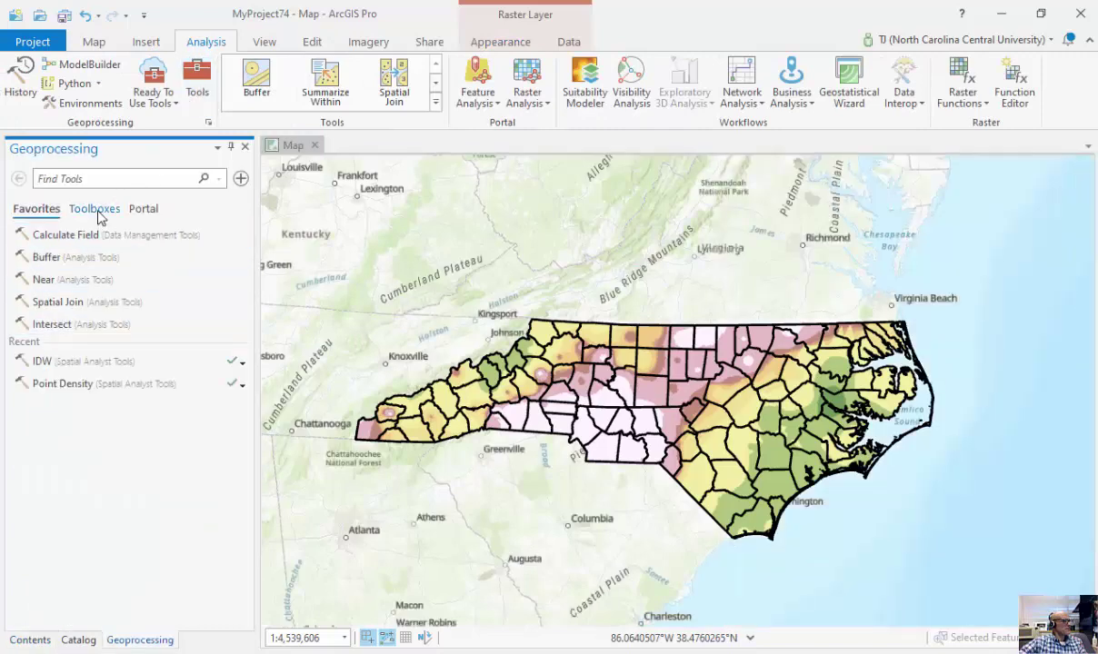
click(95, 210)
scroll(182, 559, down, 4)
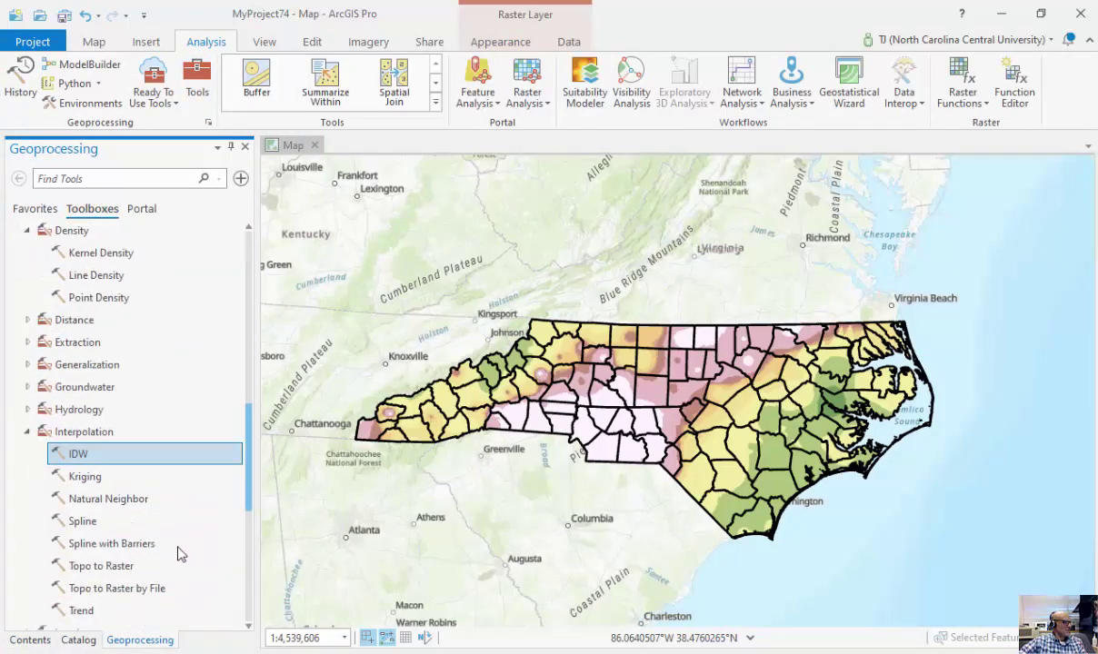
click(91, 523)
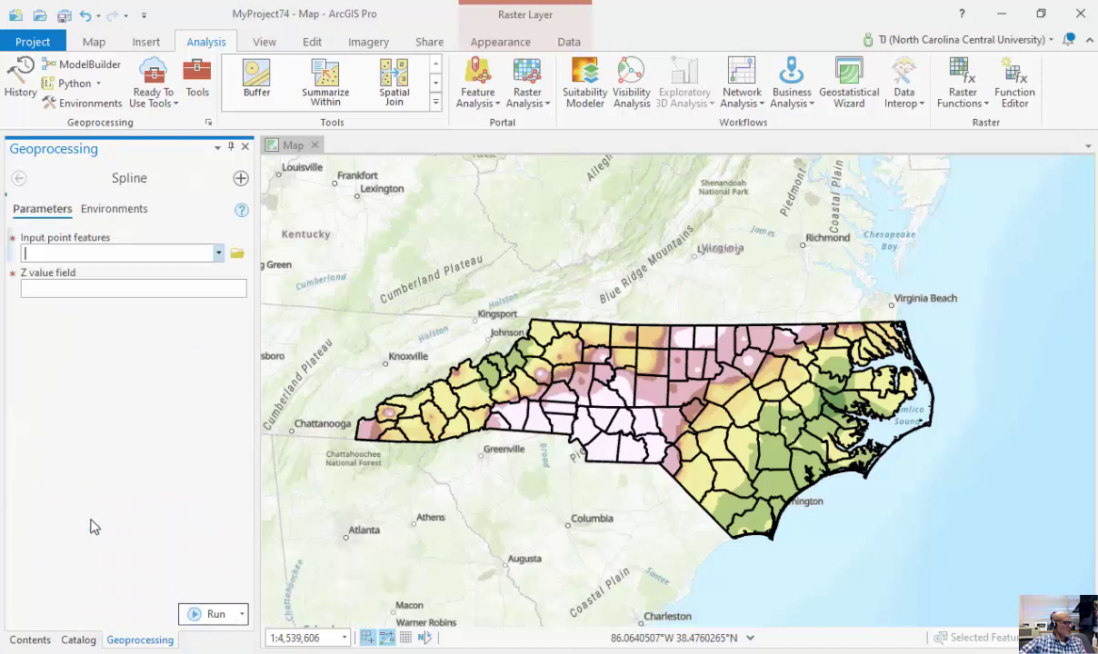
click(217, 253)
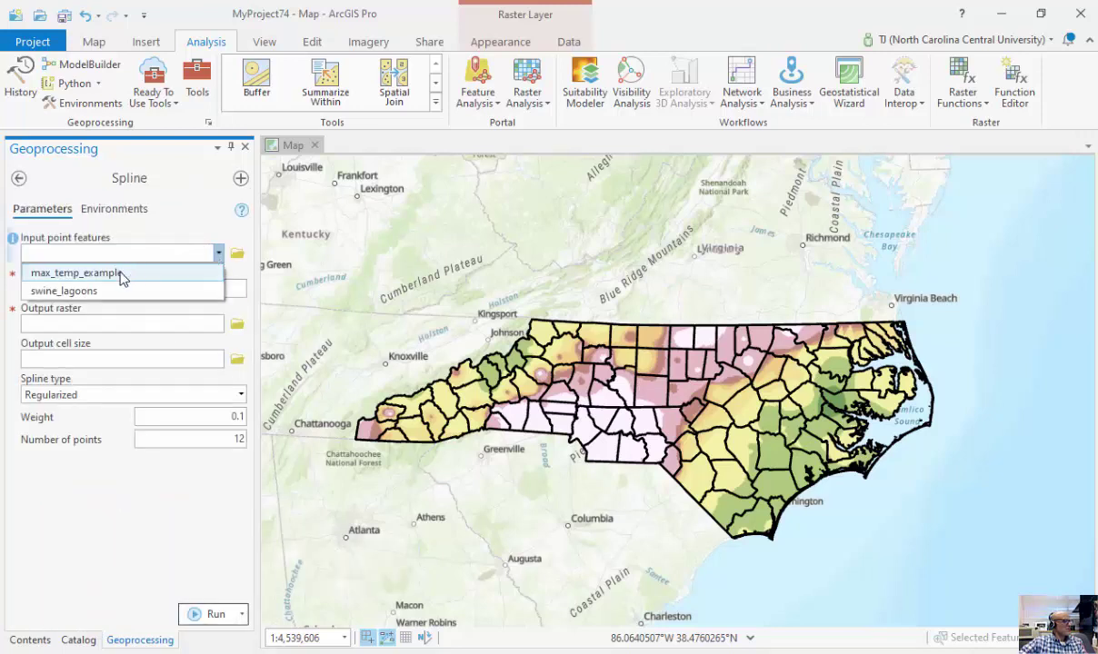
click(121, 278)
click(240, 288)
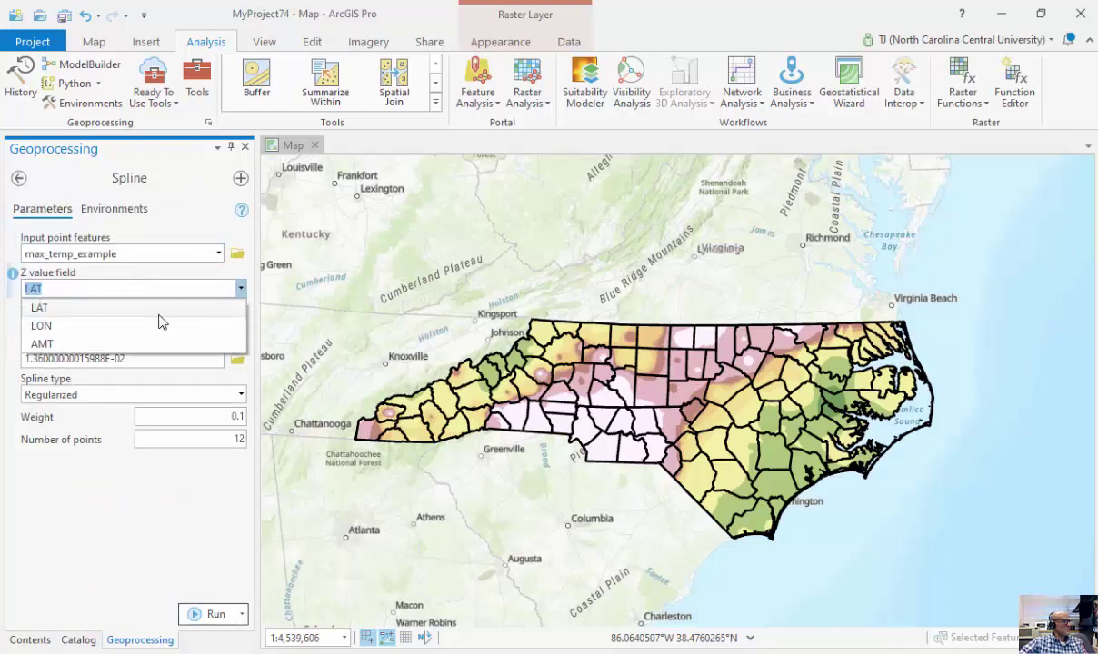
click(99, 350)
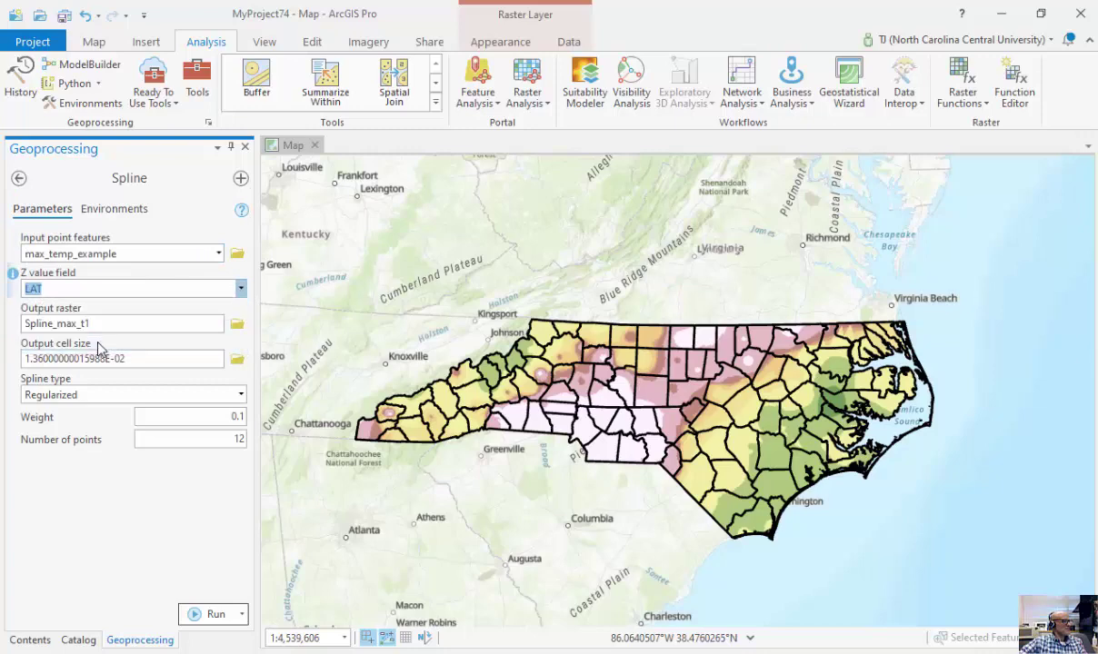
Step: In the Spline environments, take the output coordinate system from swine_lagoons and set the processing extent to As Specified Below
click(134, 212)
click(207, 275)
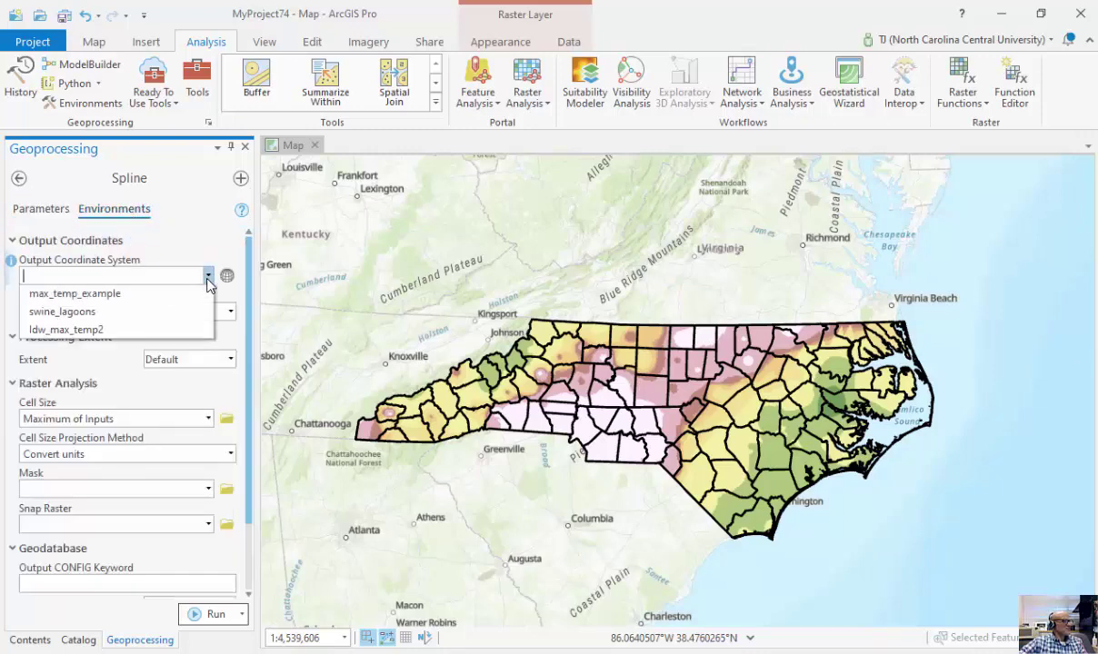
click(120, 312)
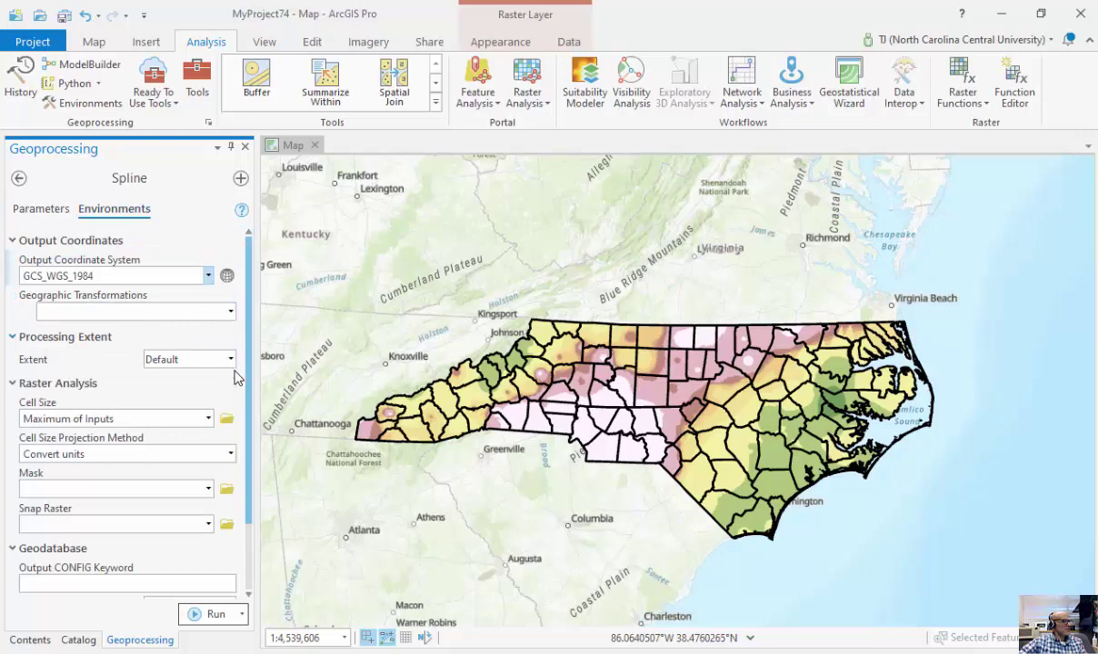
scroll(227, 425, down, 2)
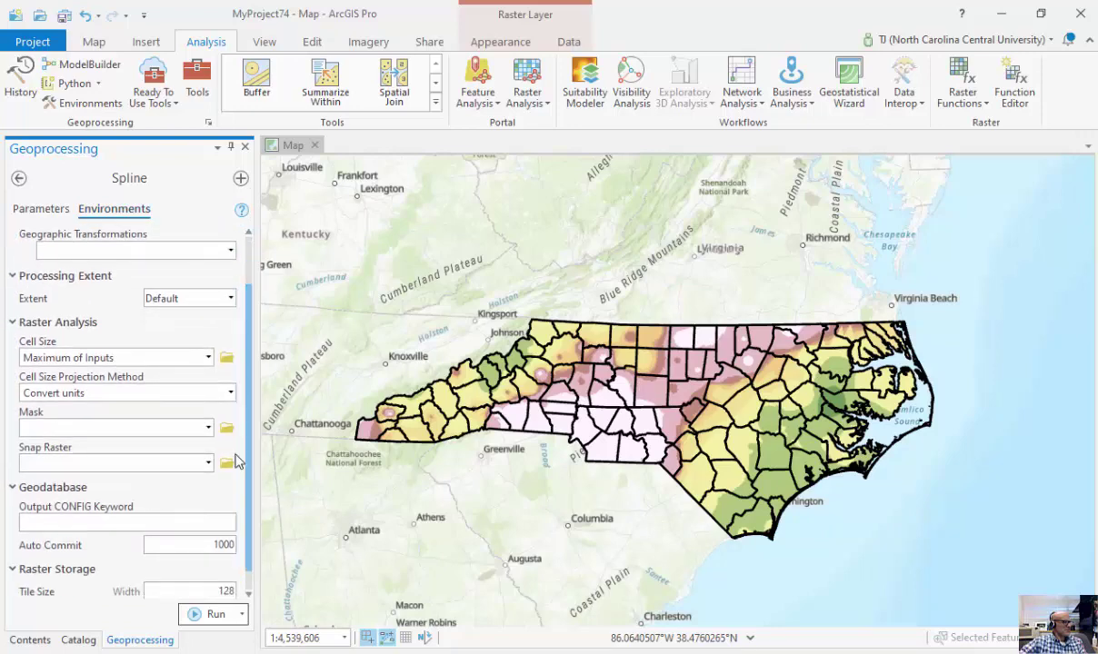
click(229, 302)
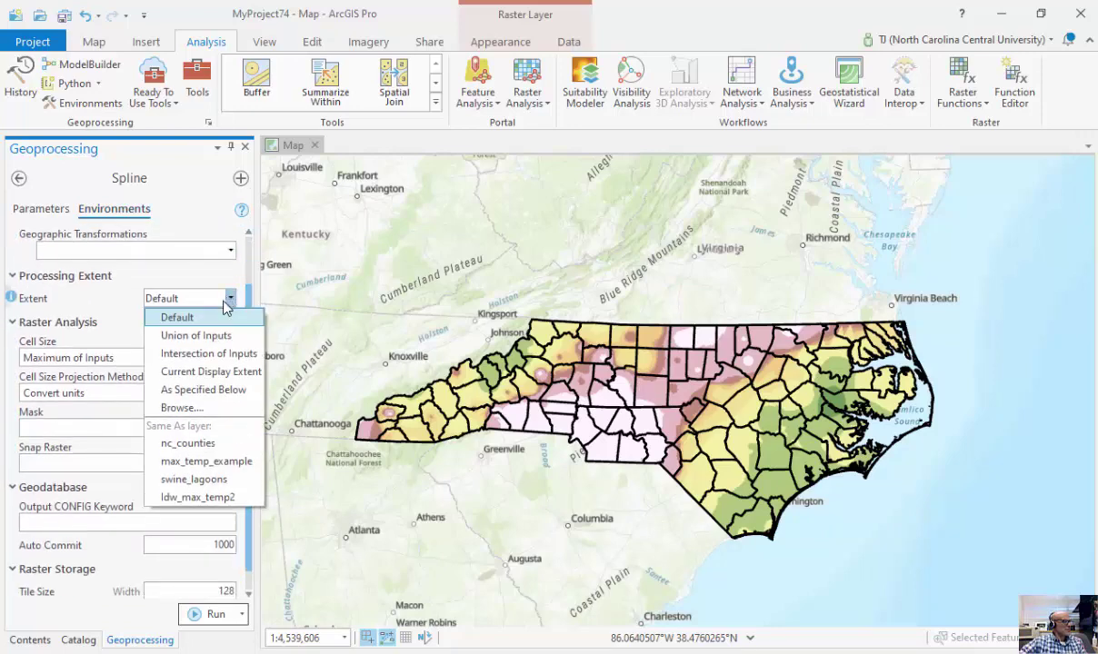
click(205, 391)
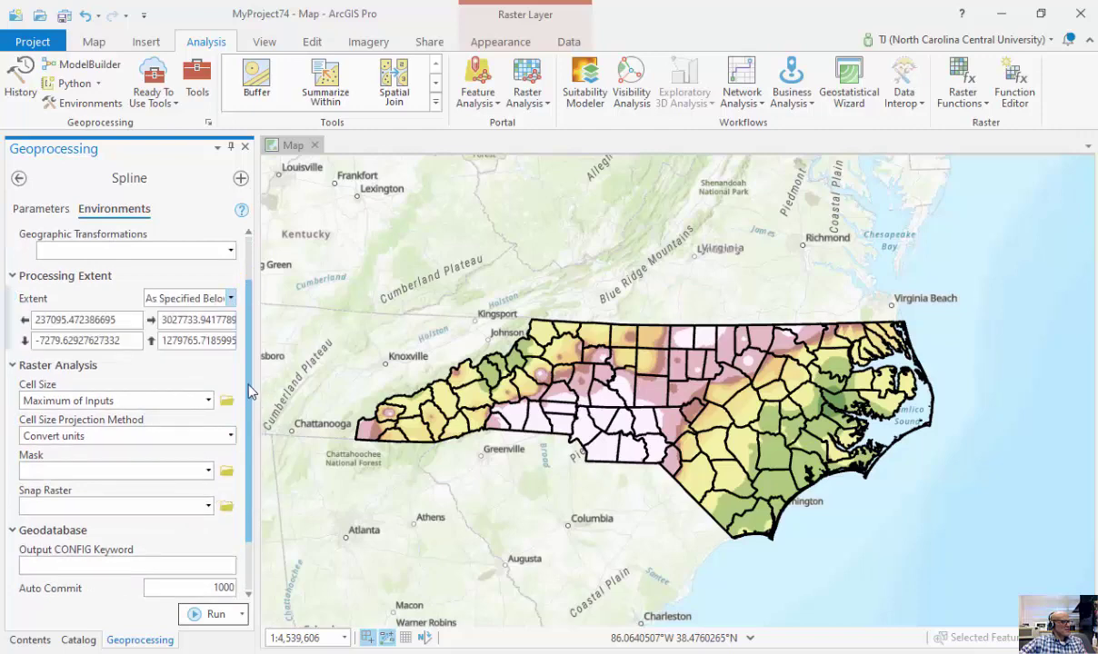
Step: Mask the Spline output to nc_counties and run the interpolation
scroll(244, 393, down, 3)
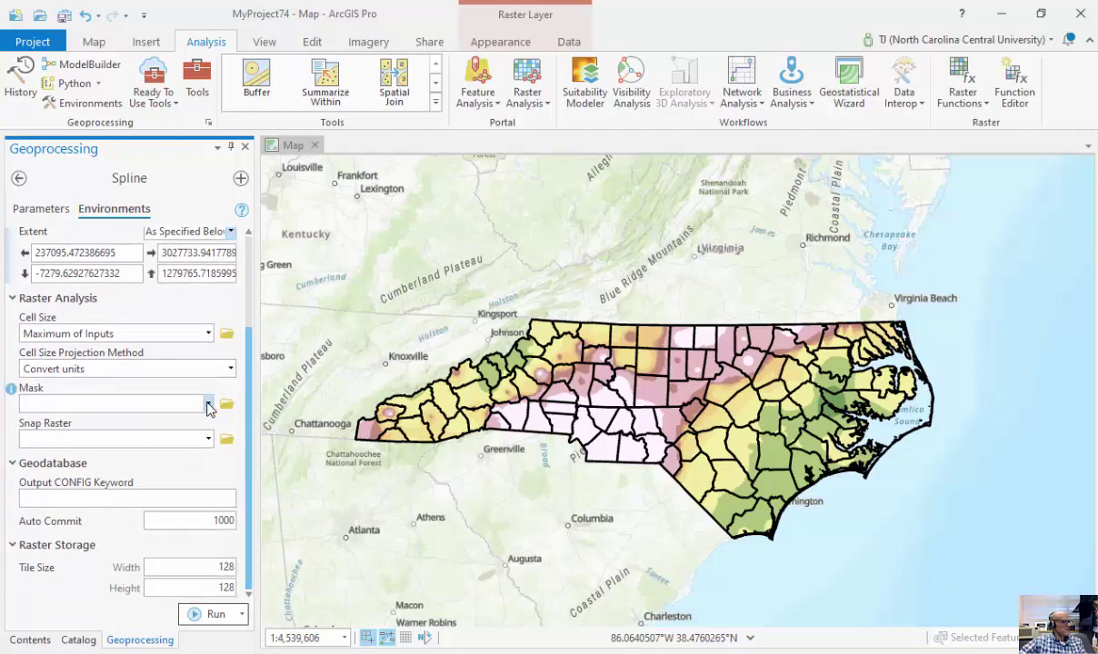
click(208, 405)
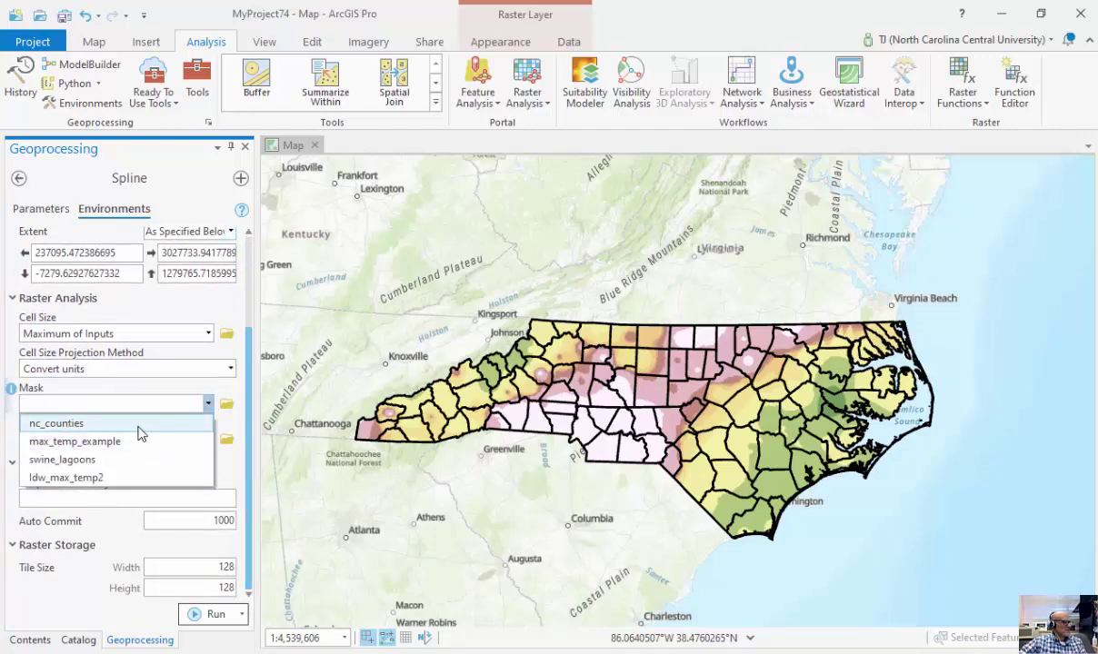
click(139, 427)
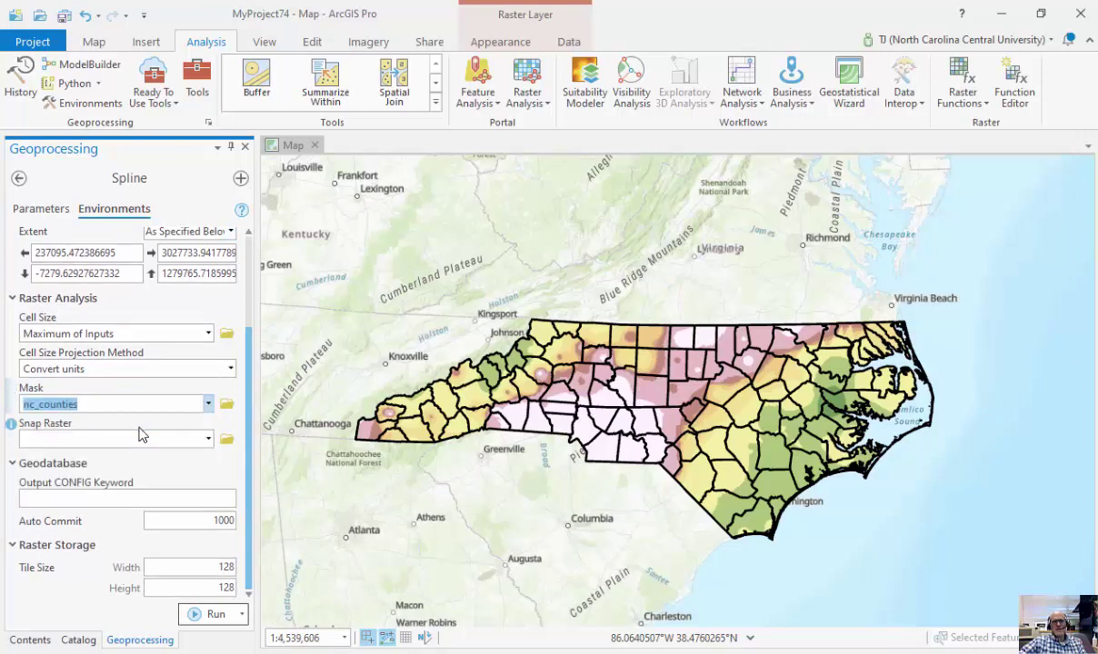
click(198, 617)
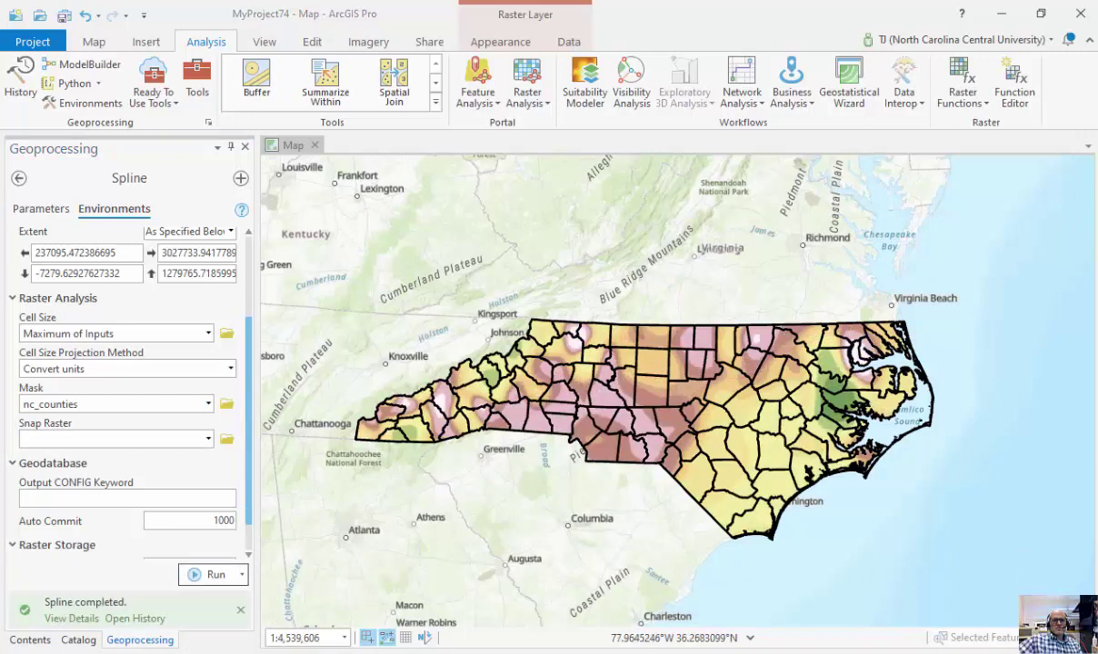
Step: Review the Spline_max_t1 value classes and hide that raster to compare it with the IDW surface
click(30, 640)
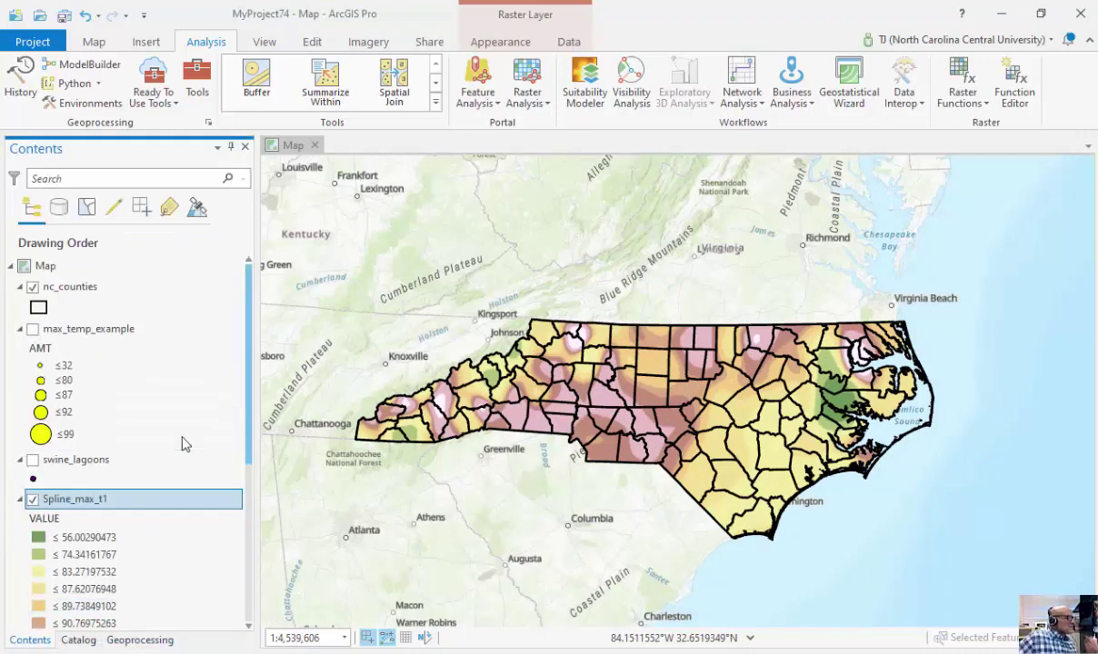
scroll(233, 370, down, 4)
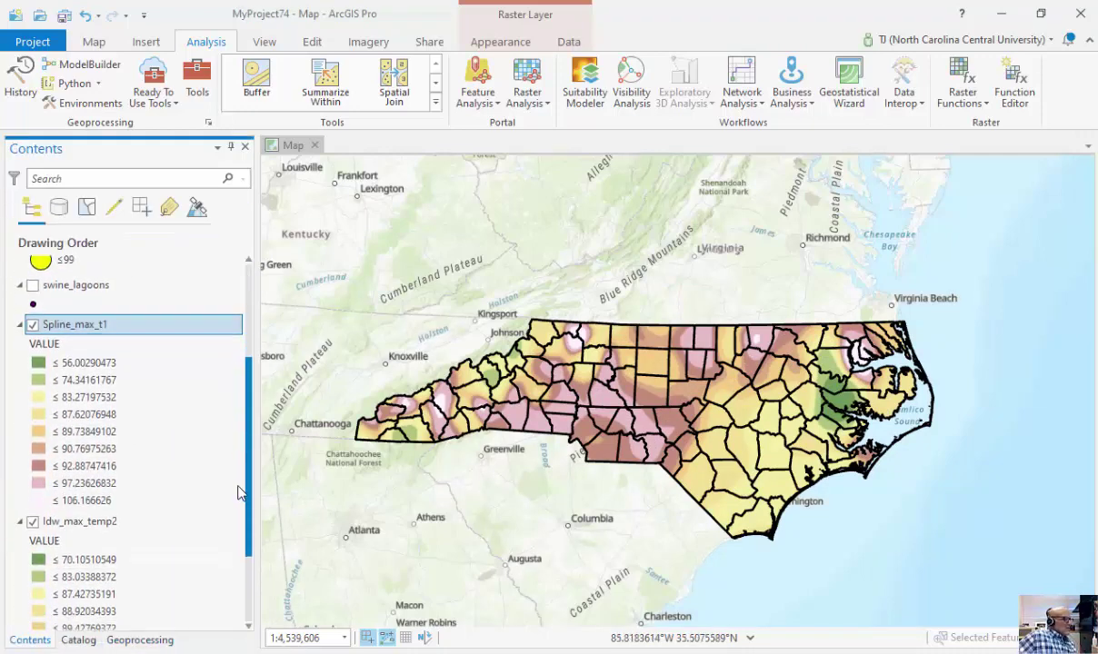
scroll(238, 492, up, 1)
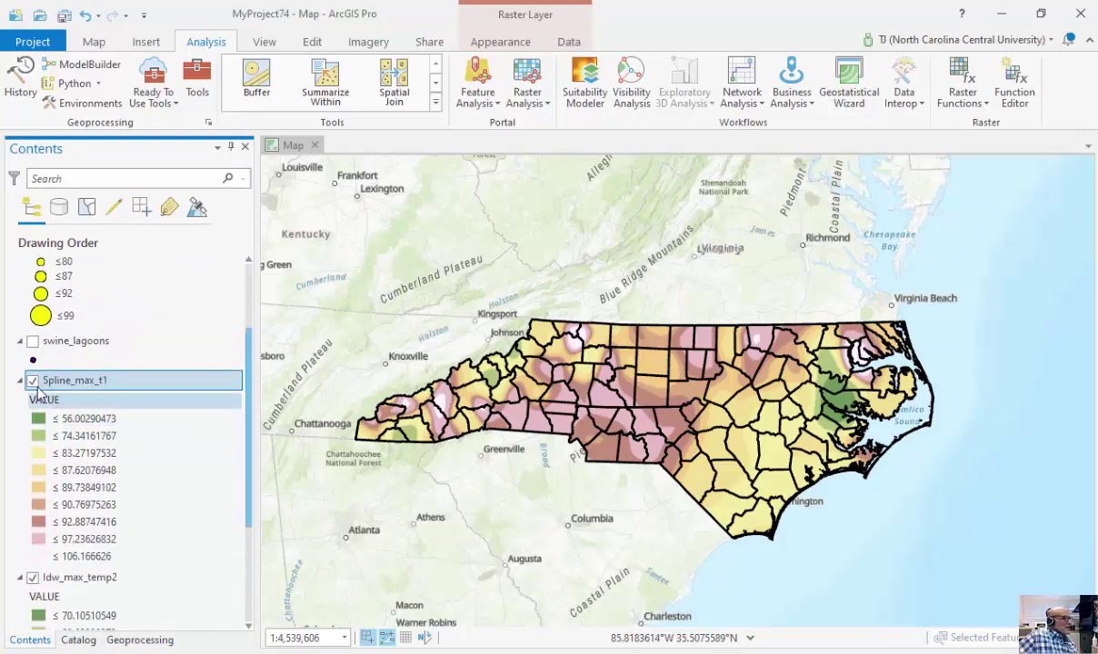
click(34, 382)
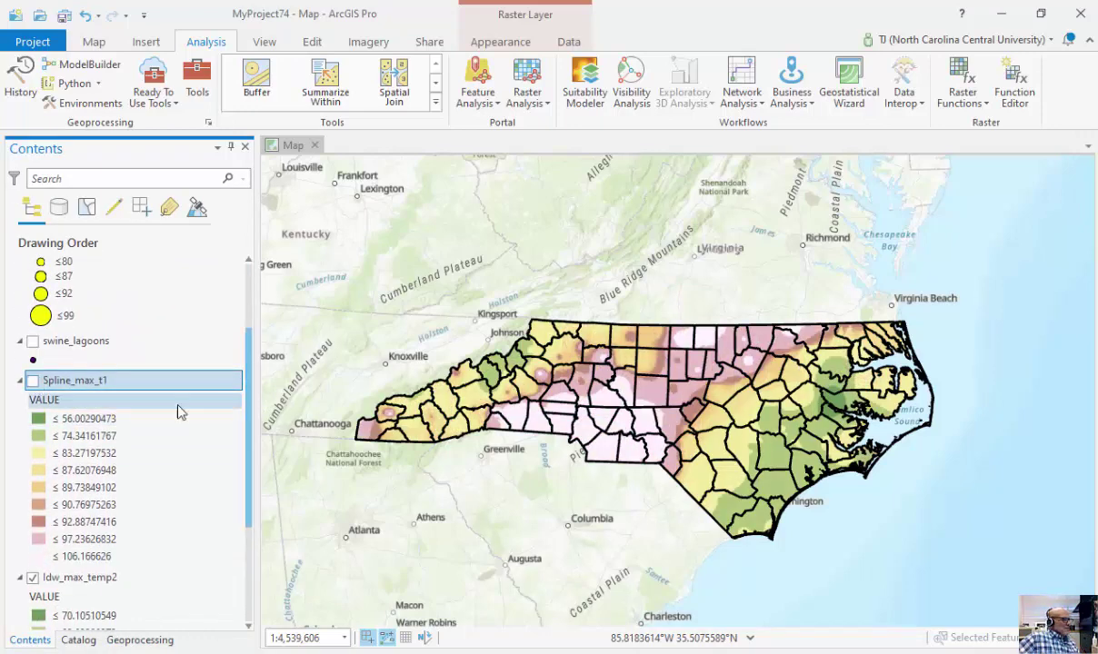
Step: Toggle the Spline_max_t1 raster on and off to compare it with Idw_max_temp2, leaving the spline surface hidden
click(240, 470)
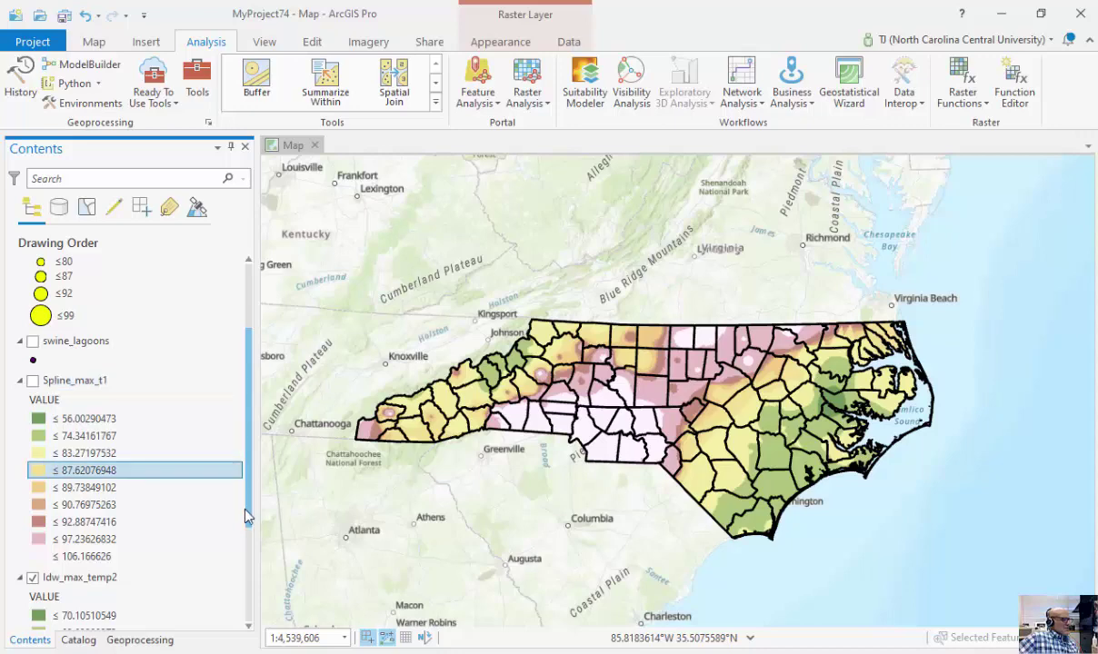
scroll(250, 484, down, 3)
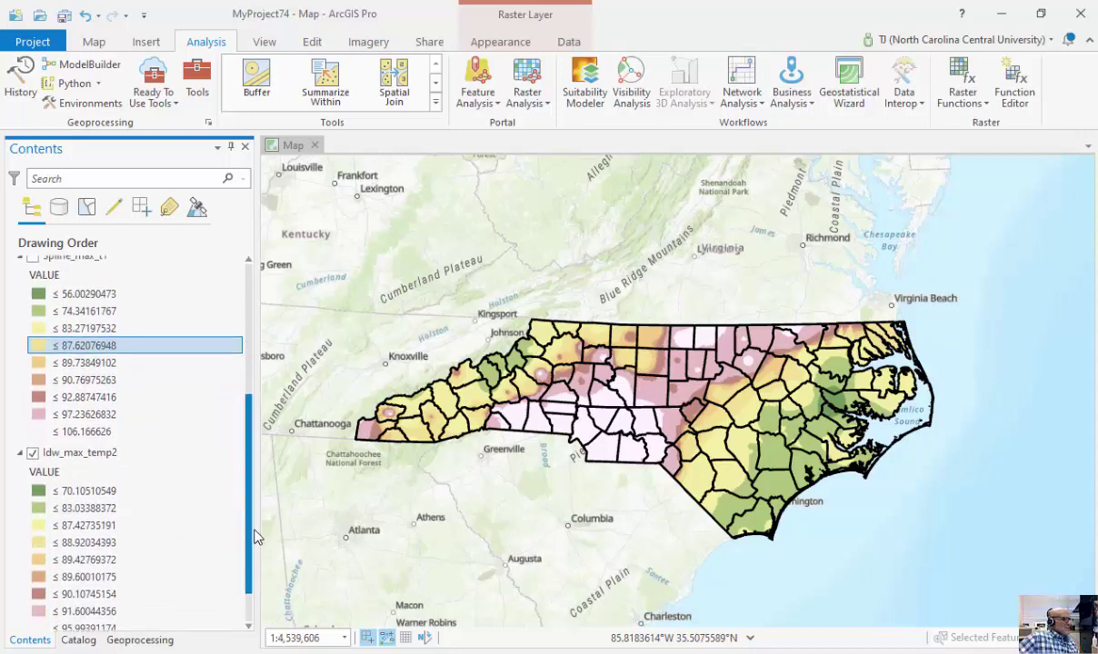
click(33, 289)
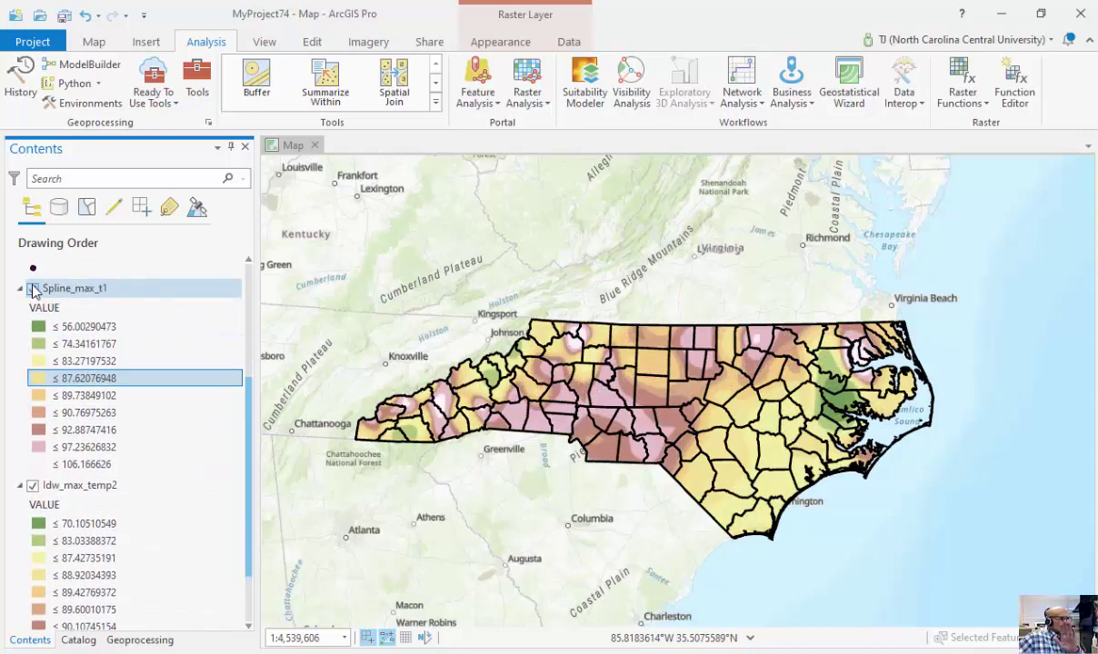
click(33, 289)
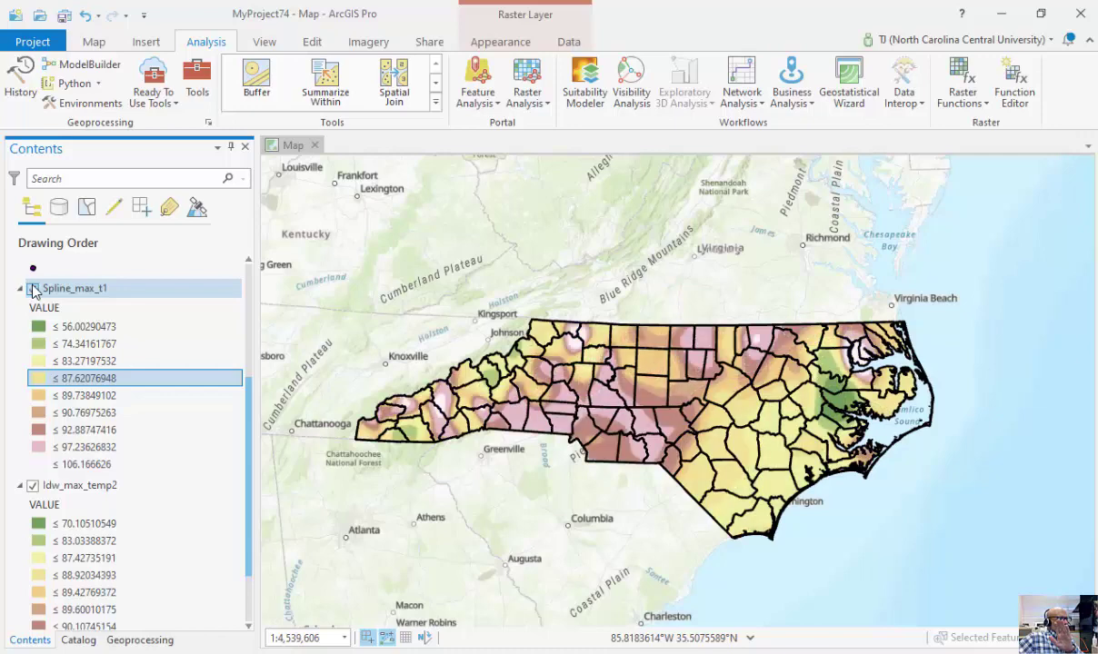
click(32, 289)
click(33, 289)
click(32, 289)
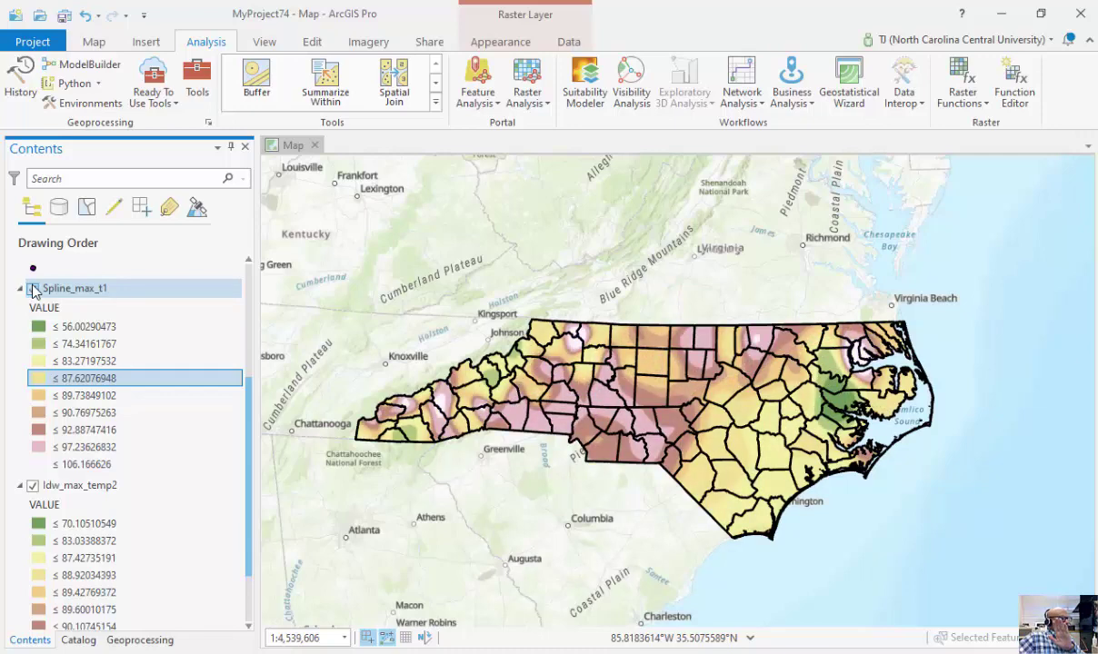
click(33, 289)
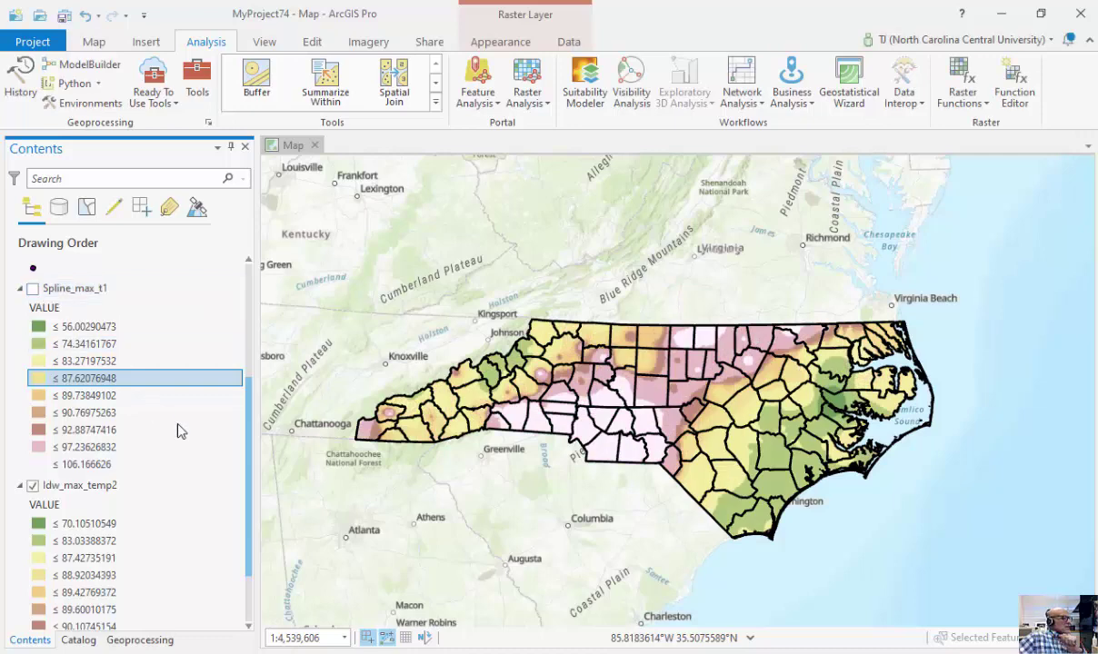
Step: Examine the AMT classes of max_temp_example alongside the value classes of Spline_max_t1 and Idw_max_temp2
drag(246, 459, 244, 372)
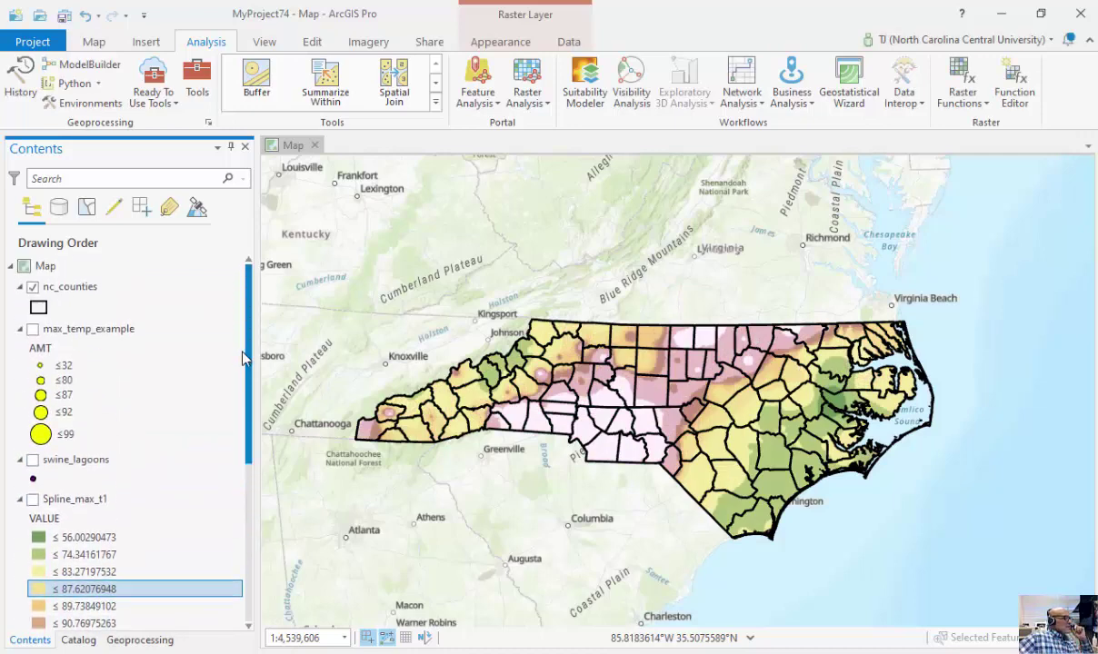
scroll(243, 375, down, 5)
scroll(230, 453, up, 5)
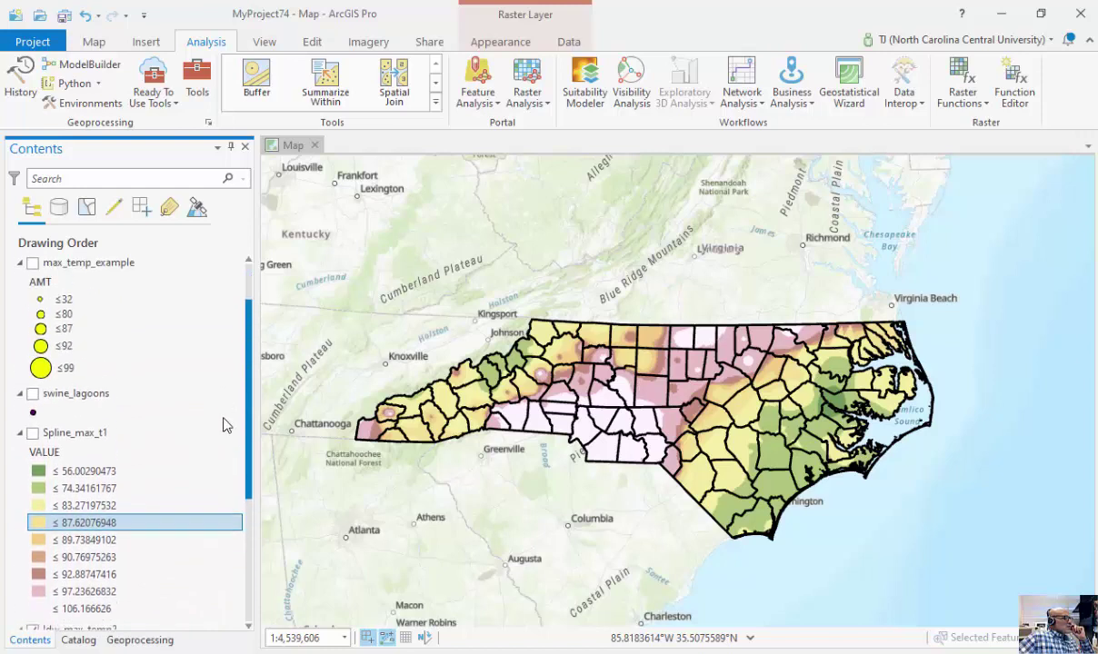
scroll(223, 453, down, 3)
scroll(218, 382, up, 3)
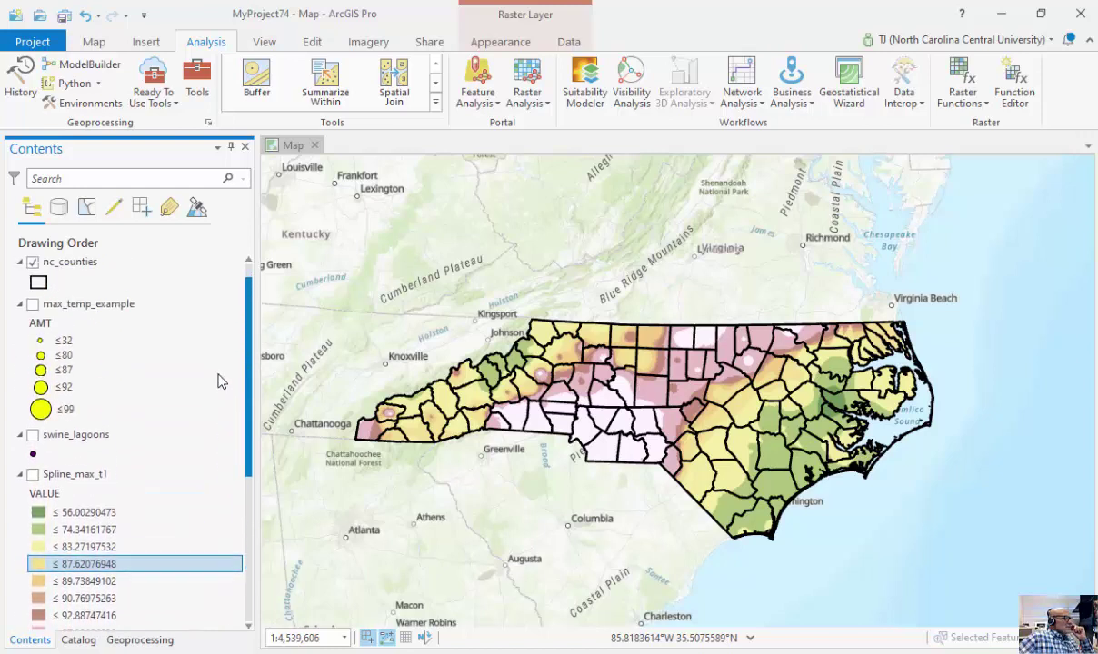
scroll(222, 437, down, 3)
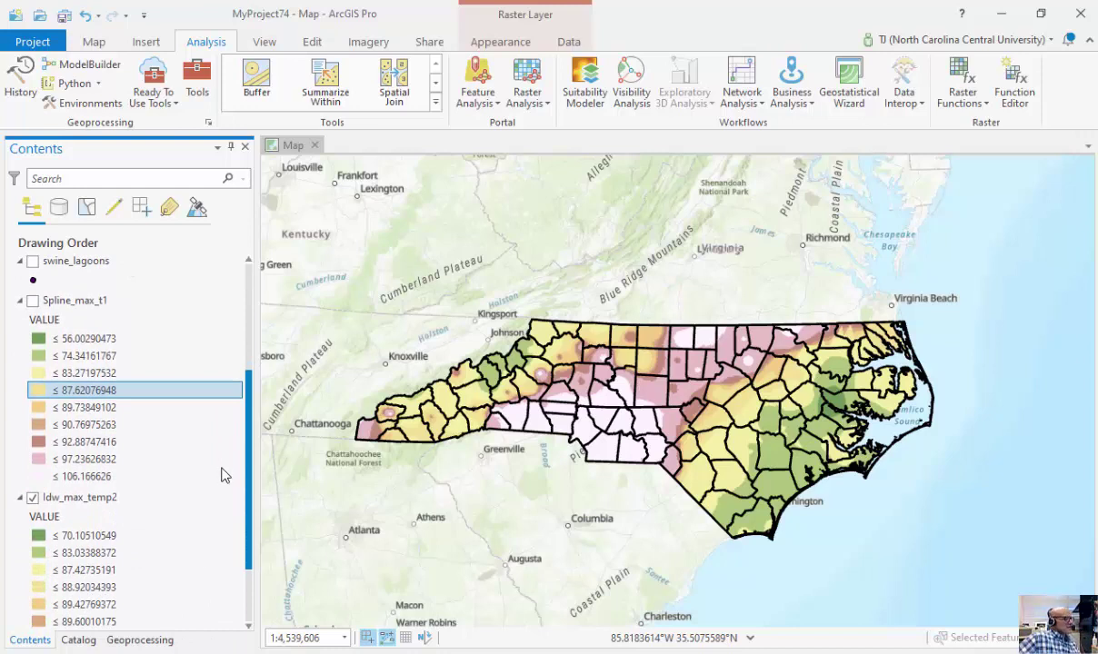
scroll(222, 476, down, 1)
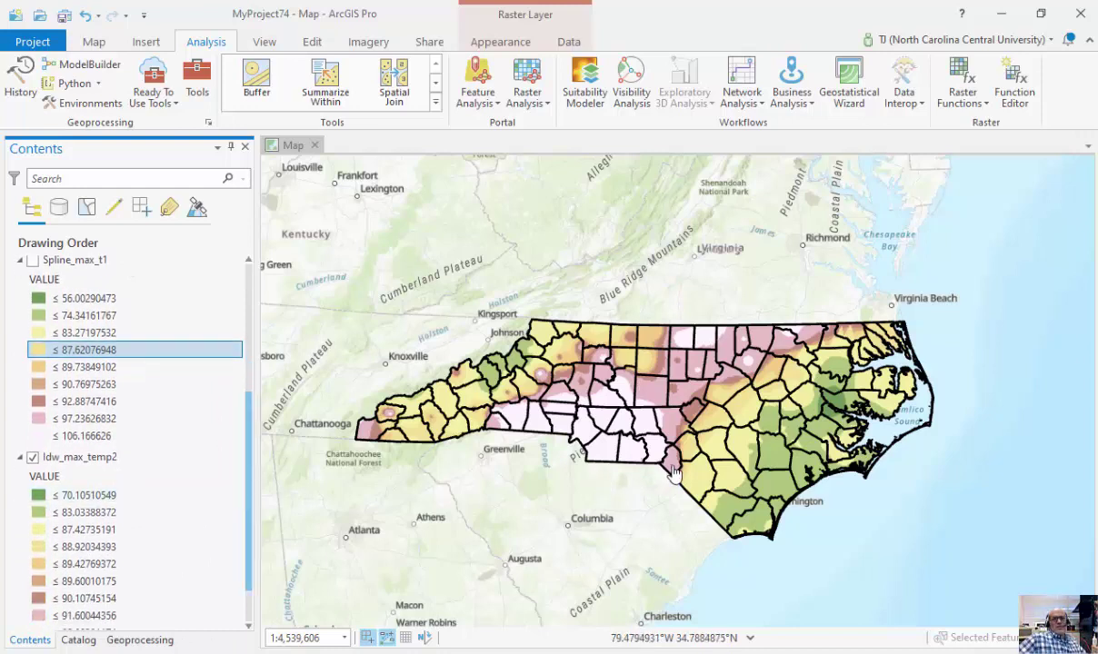